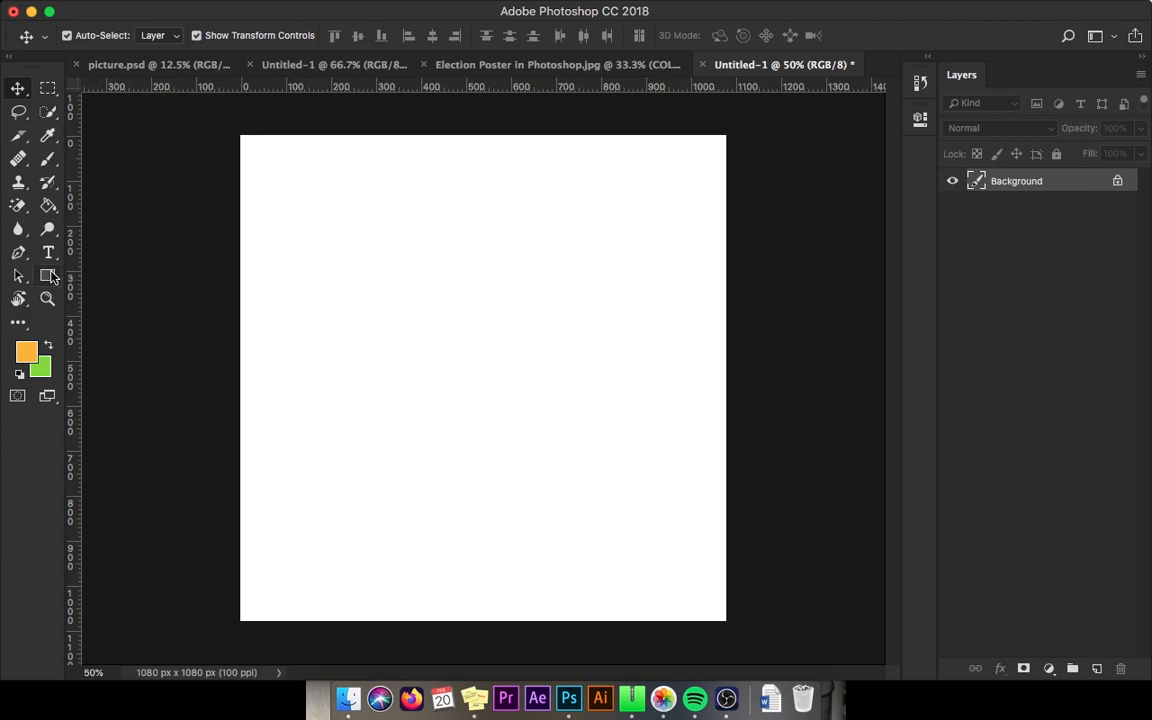
Step: Create a 100×100 px rectangle named 'bg.' and give it a grey fill
drag(52, 278, 90, 268)
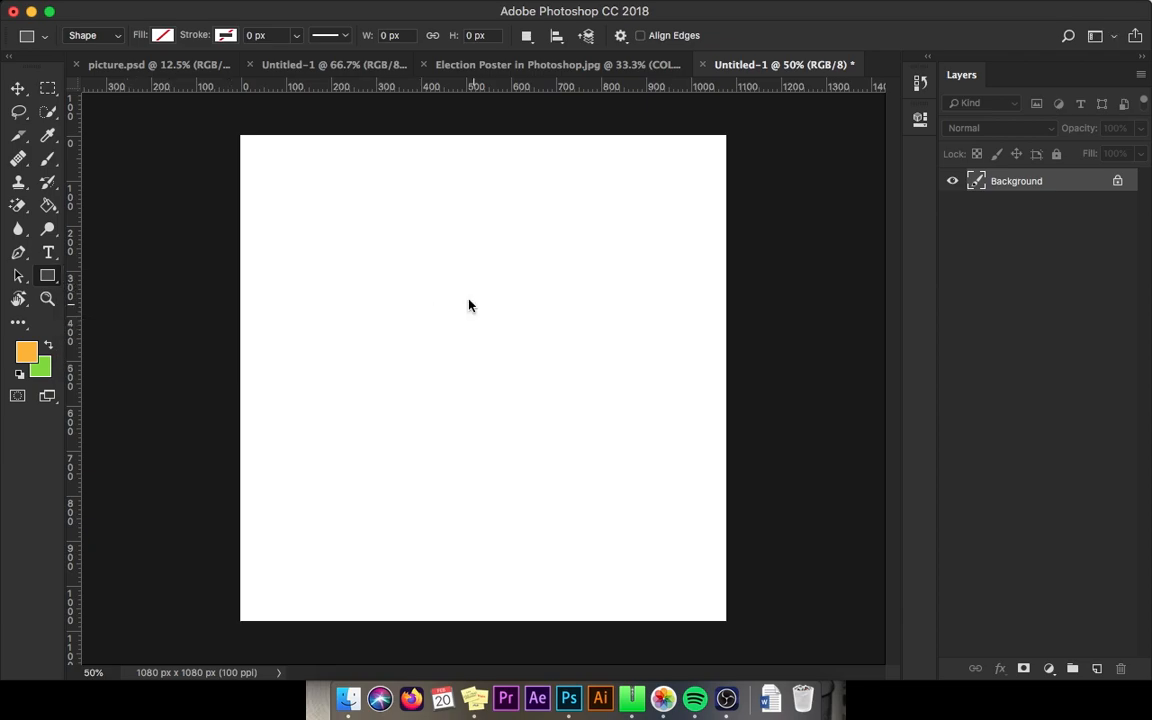
click(473, 303)
key(Return)
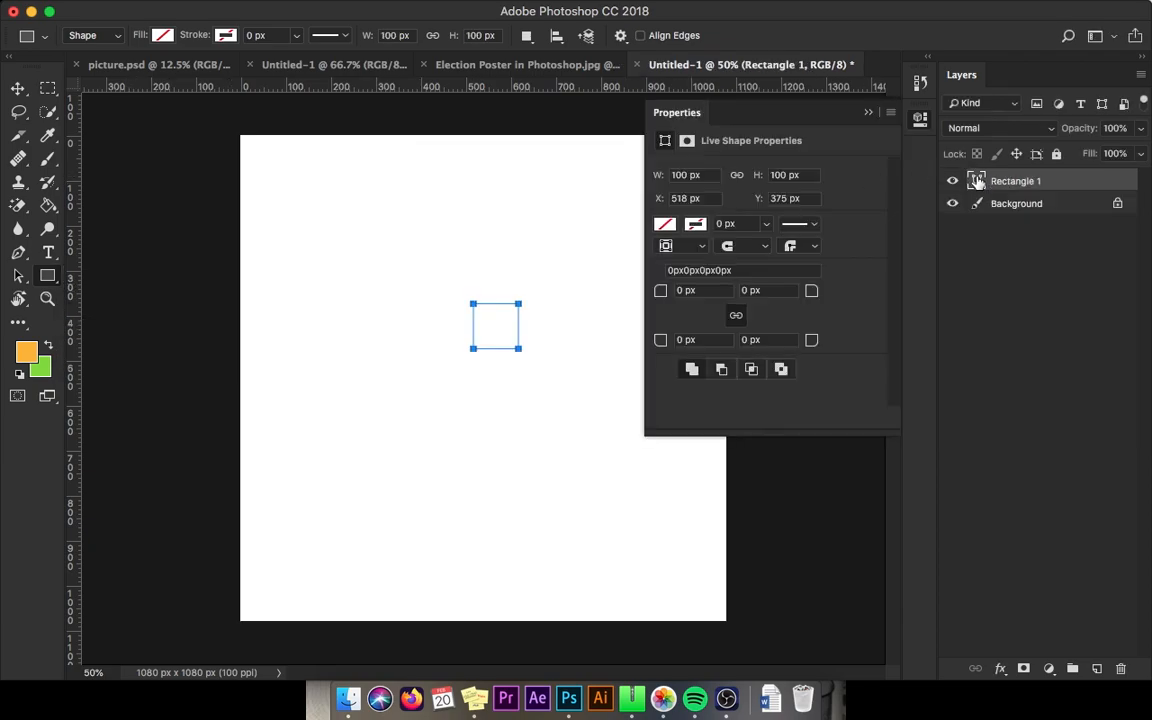
double_click(1012, 181)
text(bg.)
key(Return)
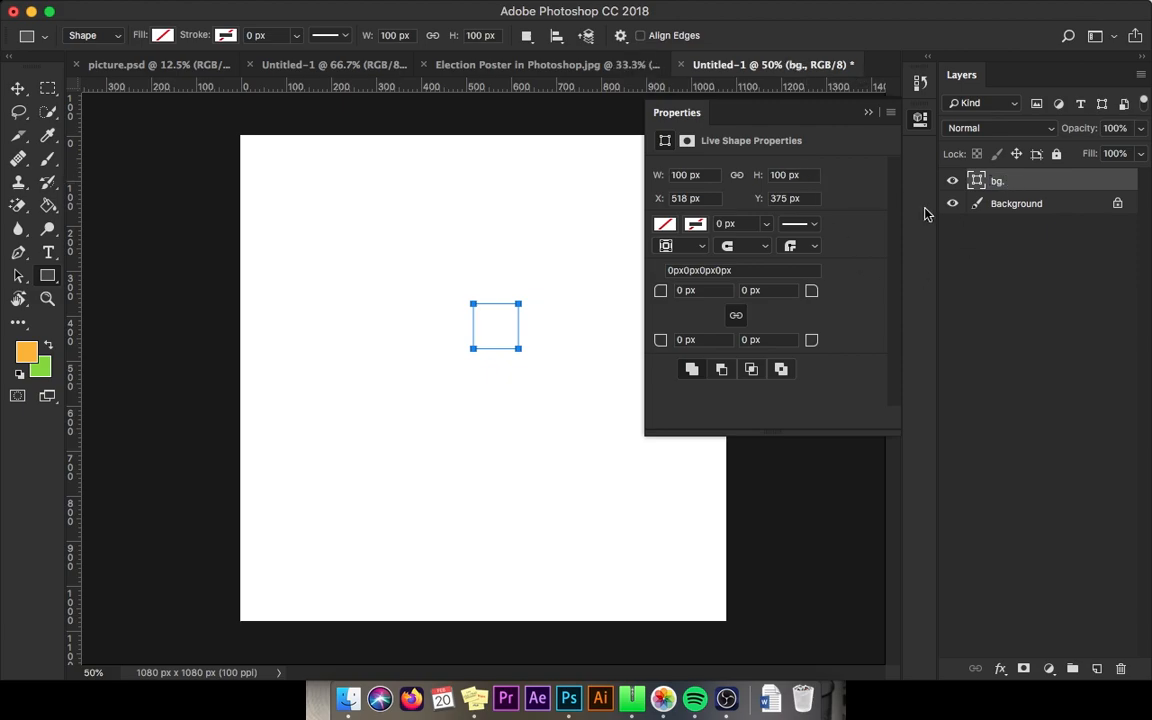
click(670, 227)
click(665, 318)
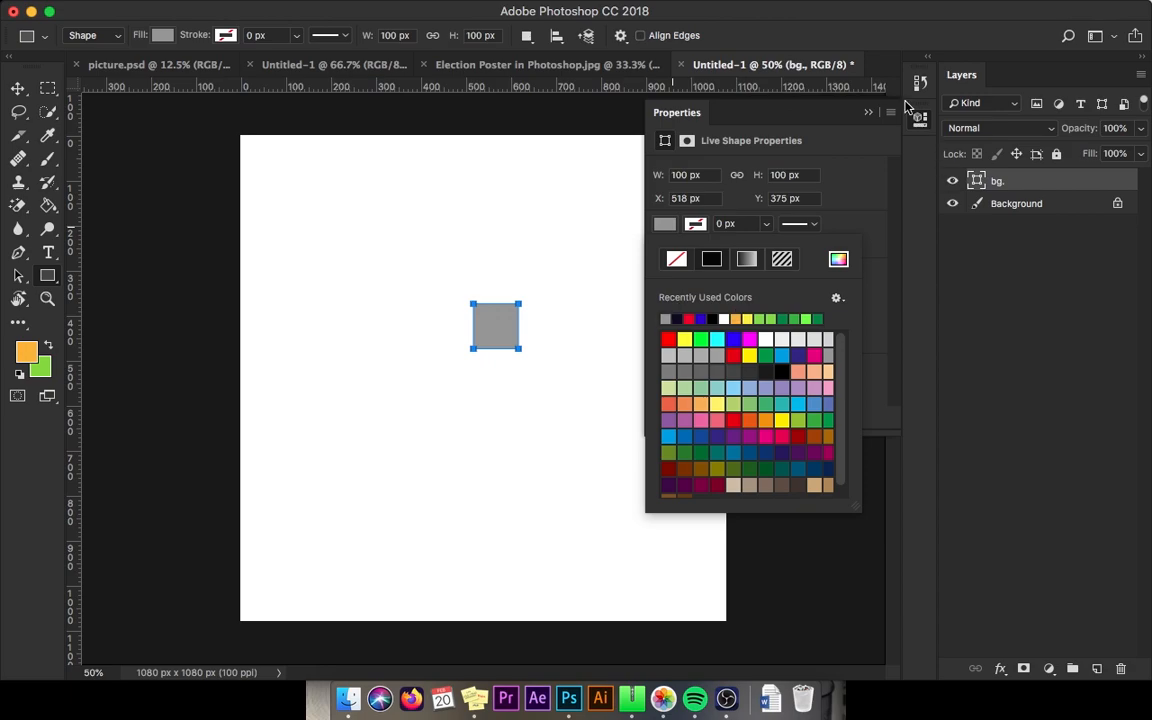
click(869, 114)
Step: Stretch the grey rectangle to all canvas edges and add guides at Y 540 px and centre
key(v)
key(ctrl+t)
drag(496, 302, 522, 112)
drag(472, 250, 240, 243)
drag(520, 242, 727, 243)
drag(483, 350, 499, 614)
key(Return)
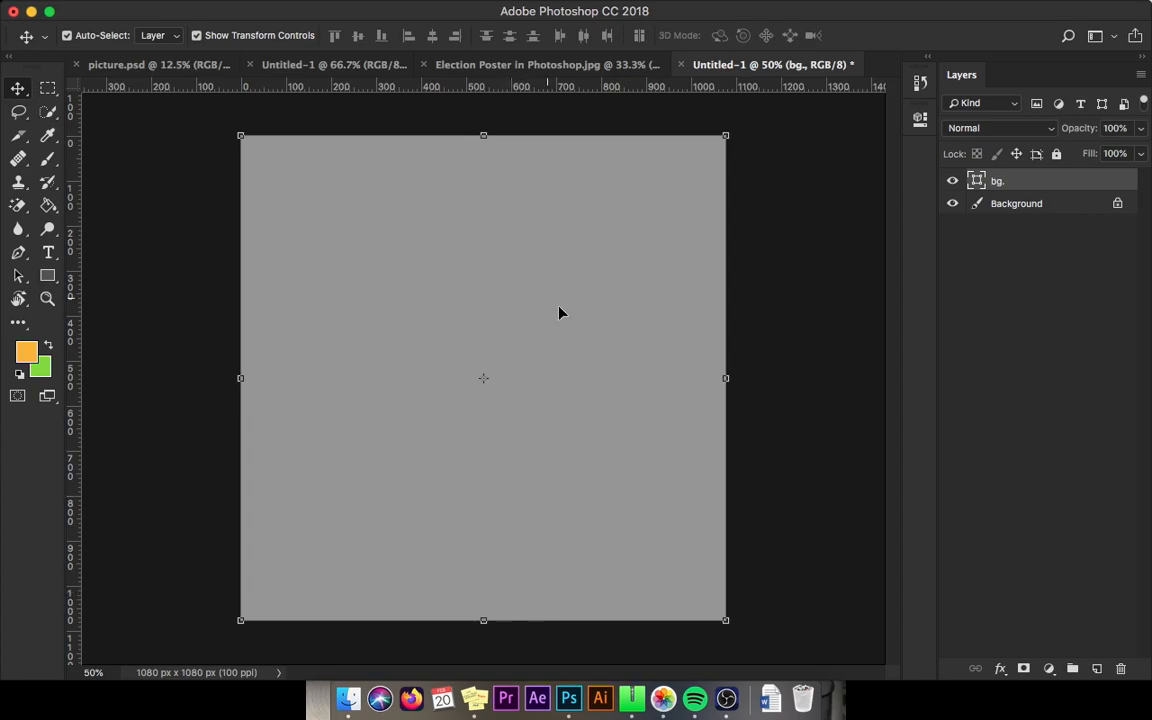
drag(560, 90, 547, 379)
drag(72, 266, 483, 380)
Step: Set the vertical centre guide, then get the portrait's Layer 2 from the photo document
click(1125, 378)
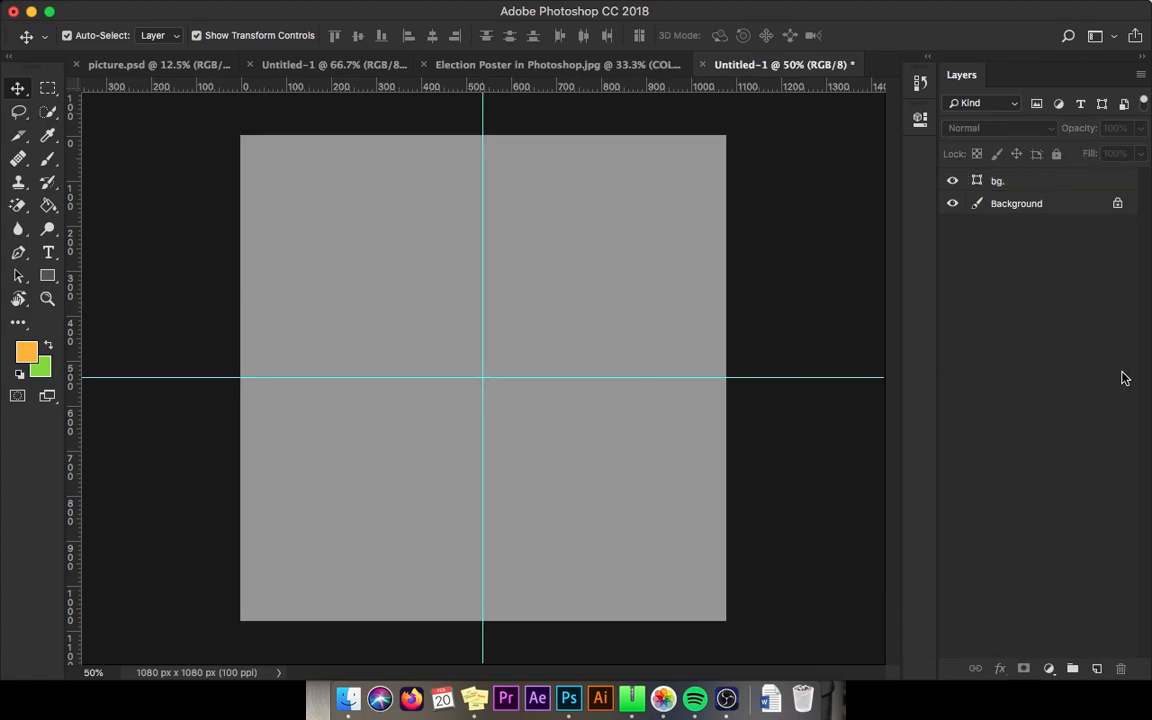
right_click(614, 190)
click(625, 194)
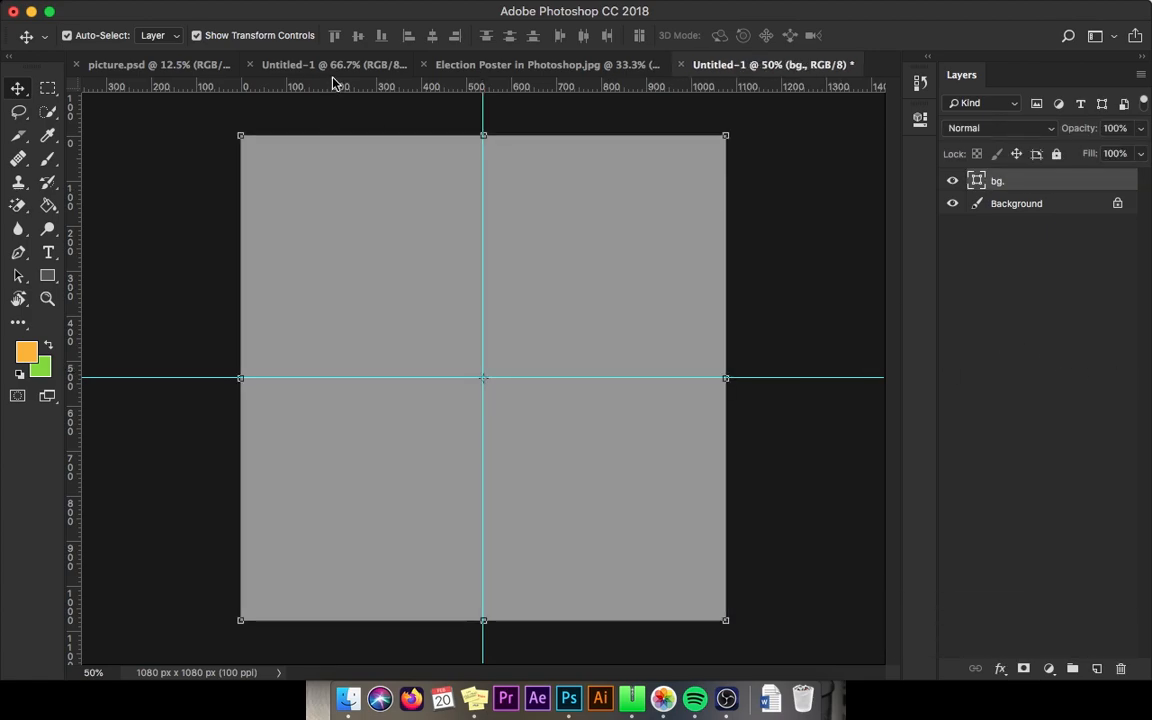
click(335, 64)
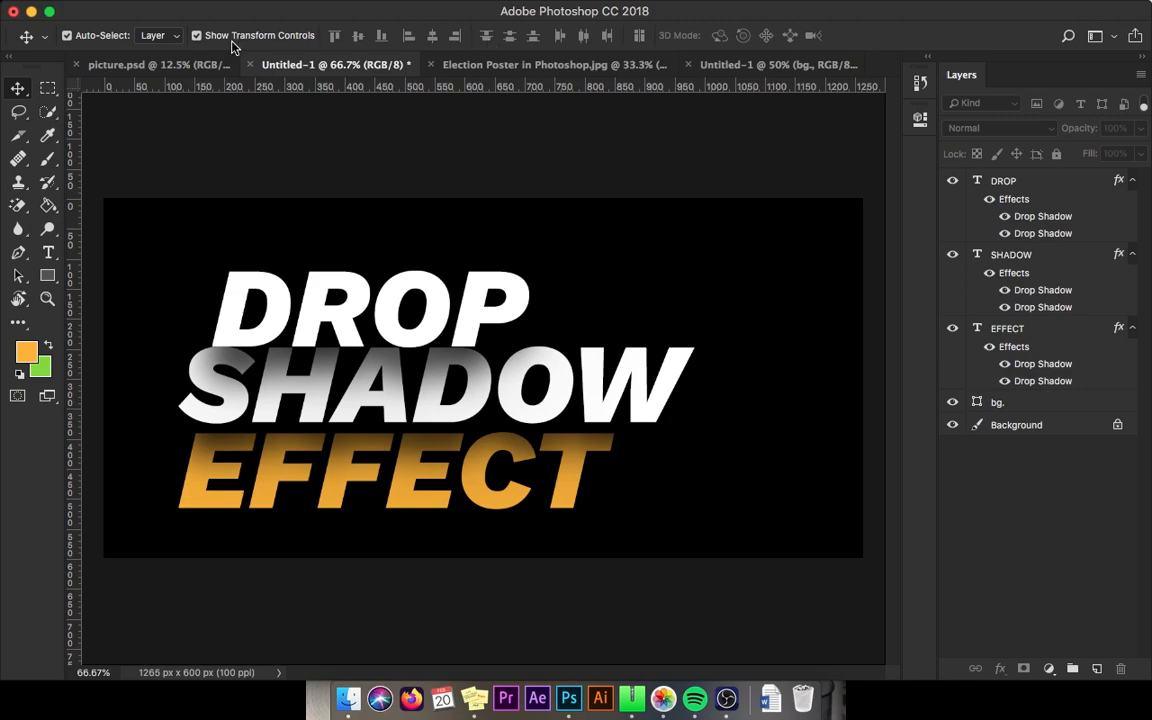
click(190, 64)
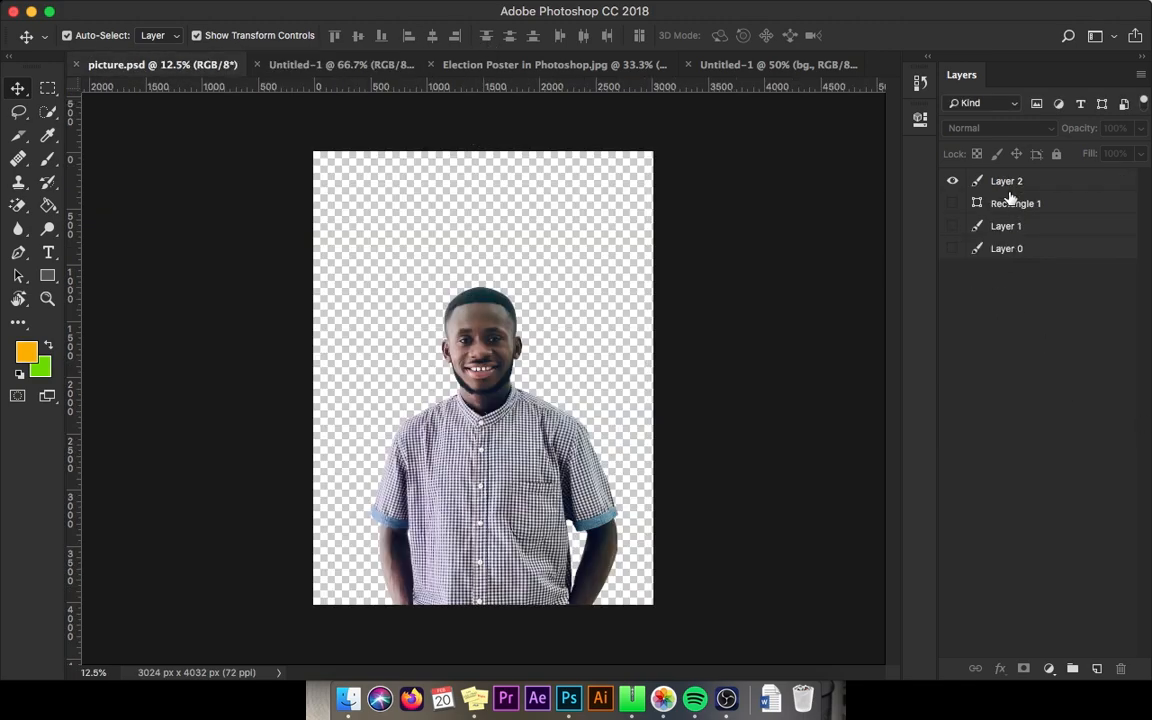
click(975, 181)
click(953, 181)
click(953, 181)
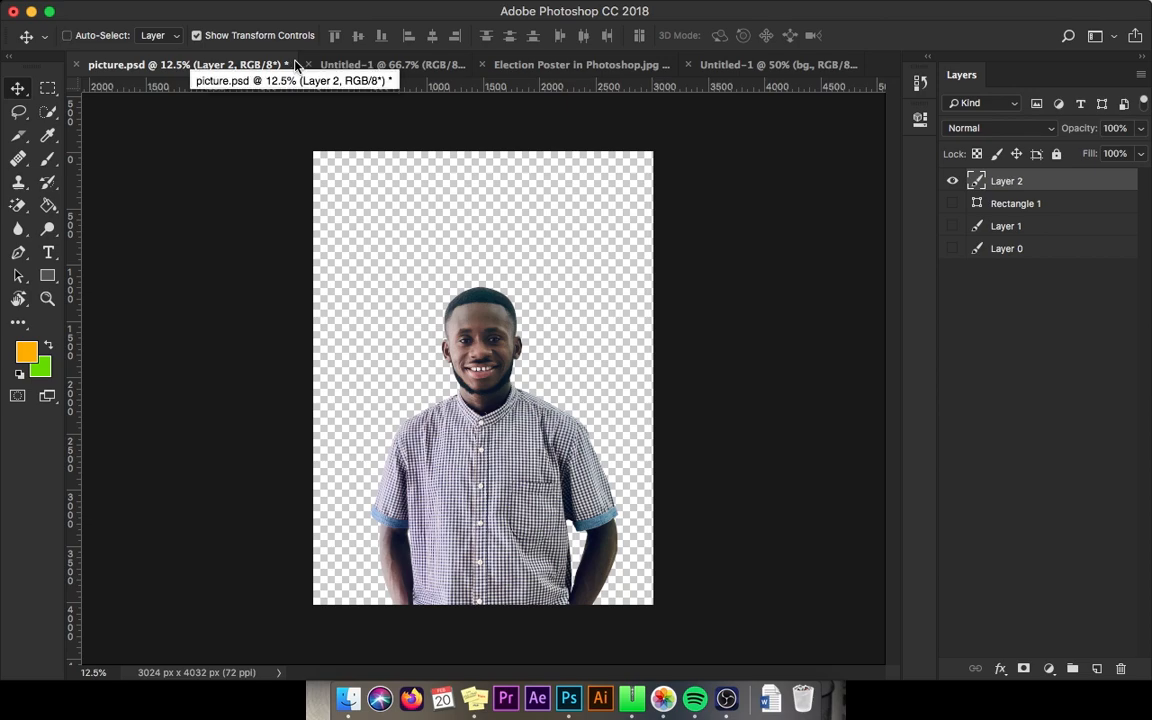
click(766, 66)
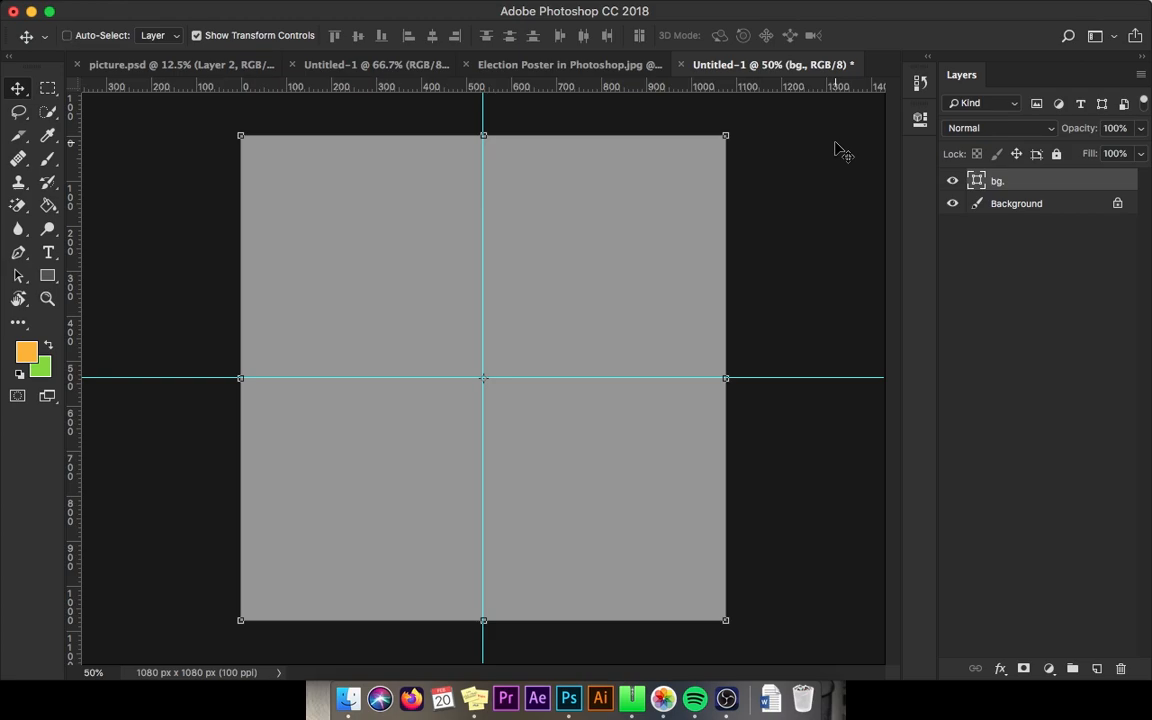
Step: Paste the portrait into the poster, scale it to about 32.55% centred, and name it 'img.'
key(super+v)
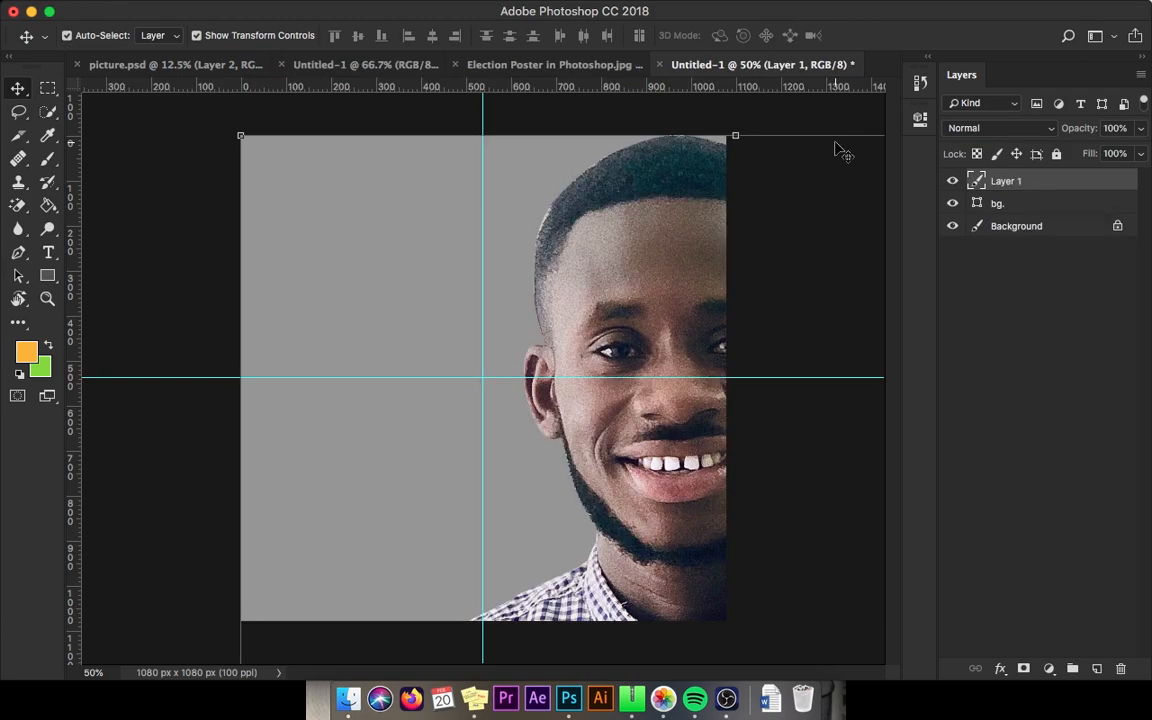
key(super+t)
drag(285, 175, 520, 395)
drag(625, 480, 452, 266)
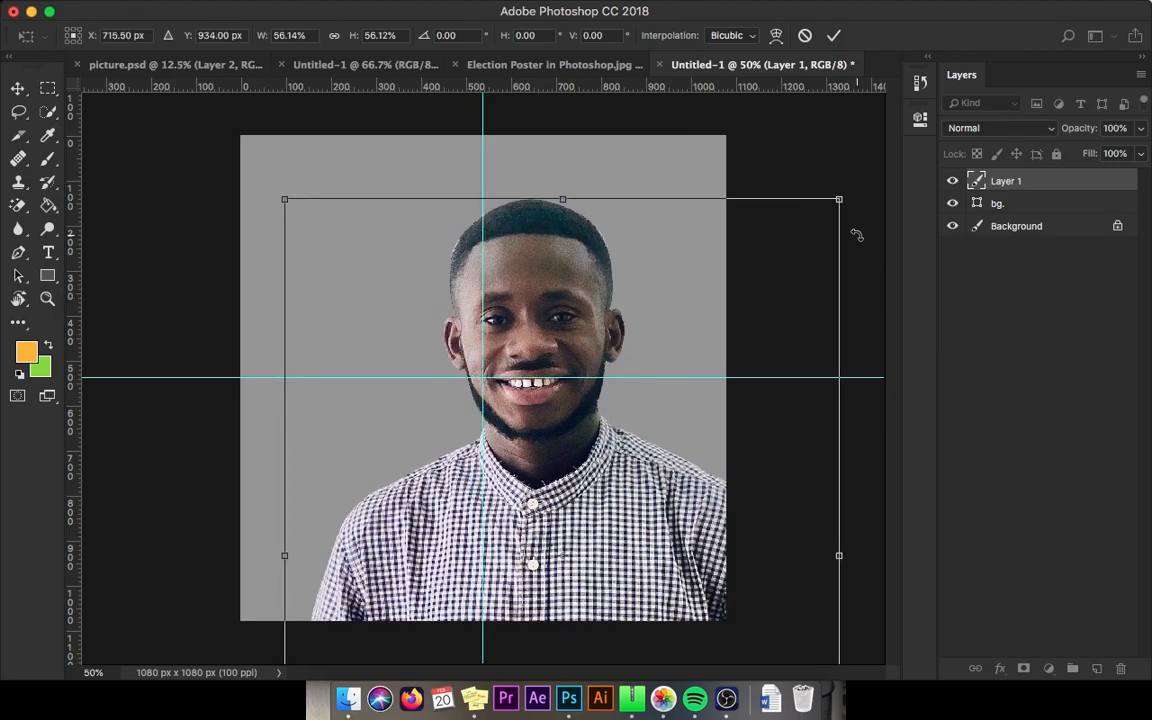
drag(839, 199, 743, 324)
drag(629, 511, 547, 341)
drag(660, 159, 641, 183)
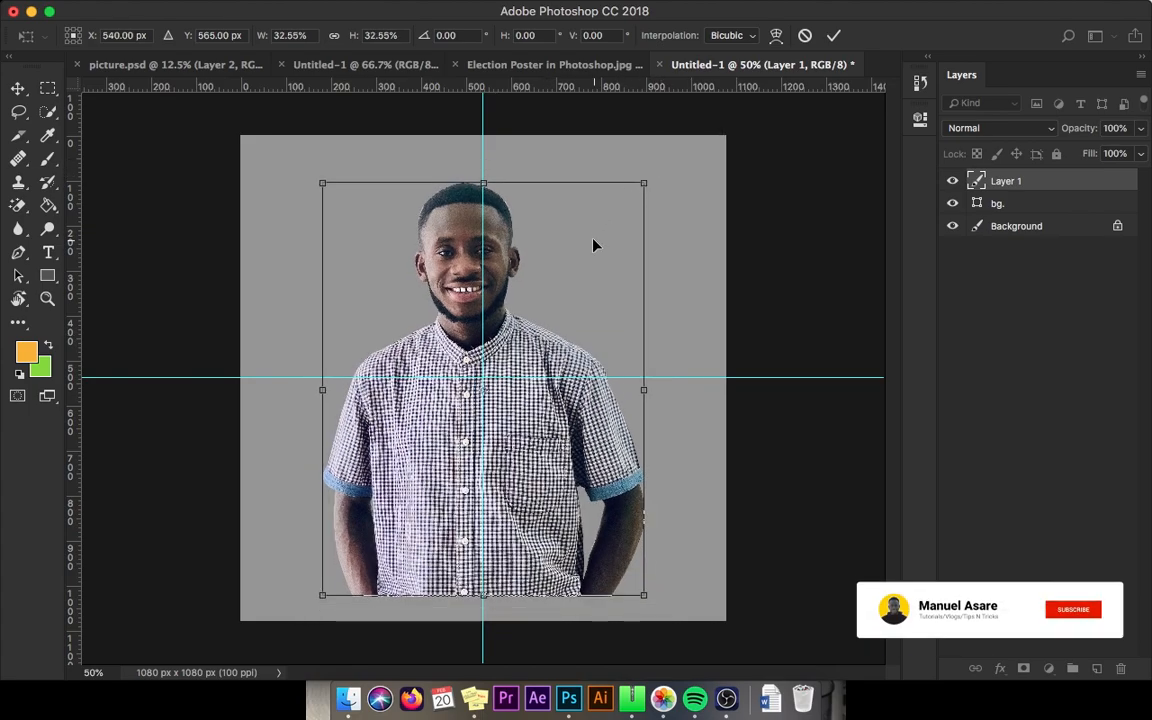
key(Return)
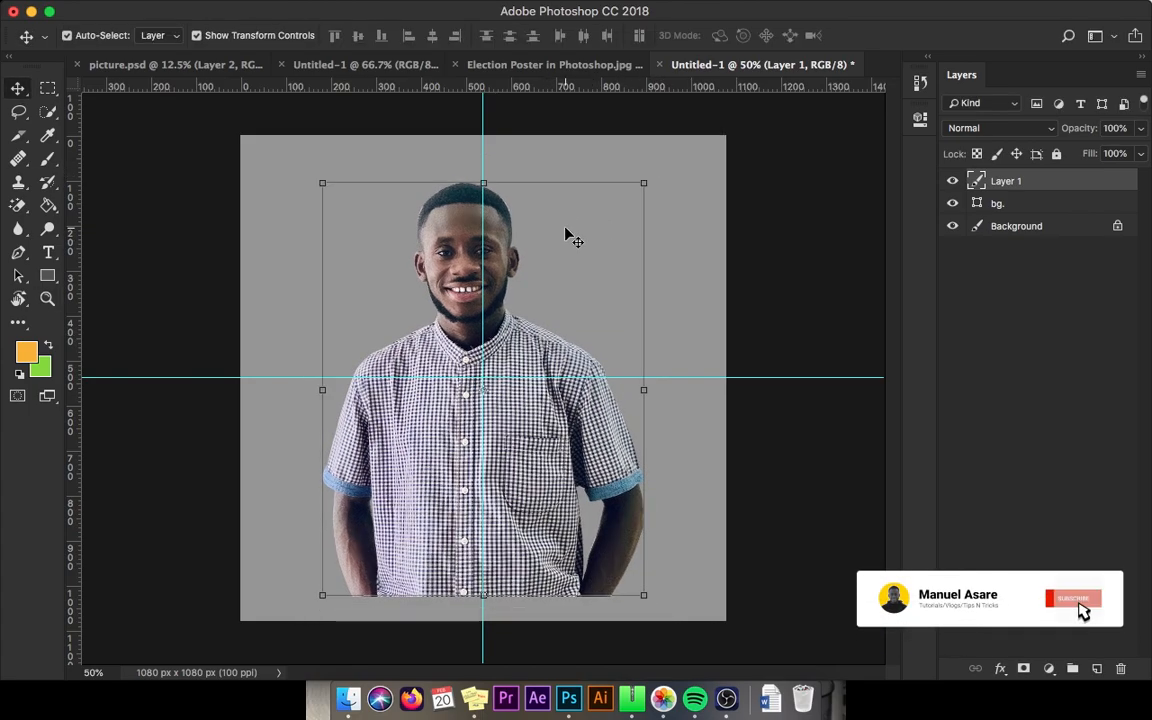
double_click(1005, 181)
key(BackSpace)
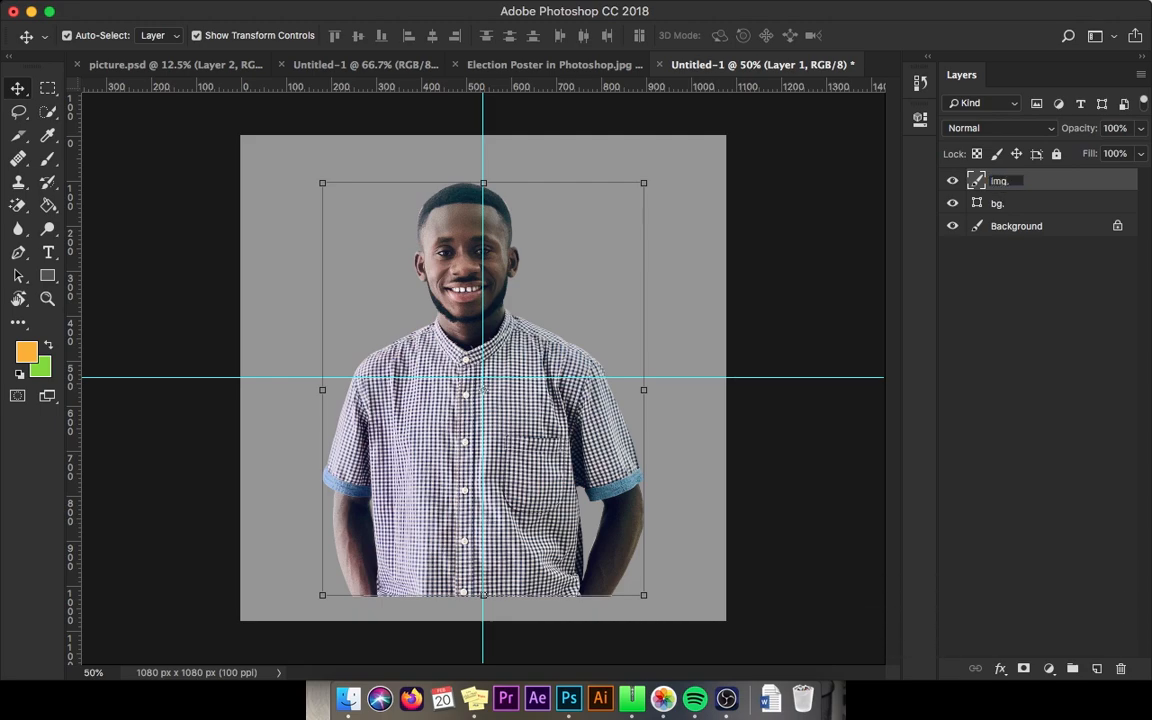
key(Return)
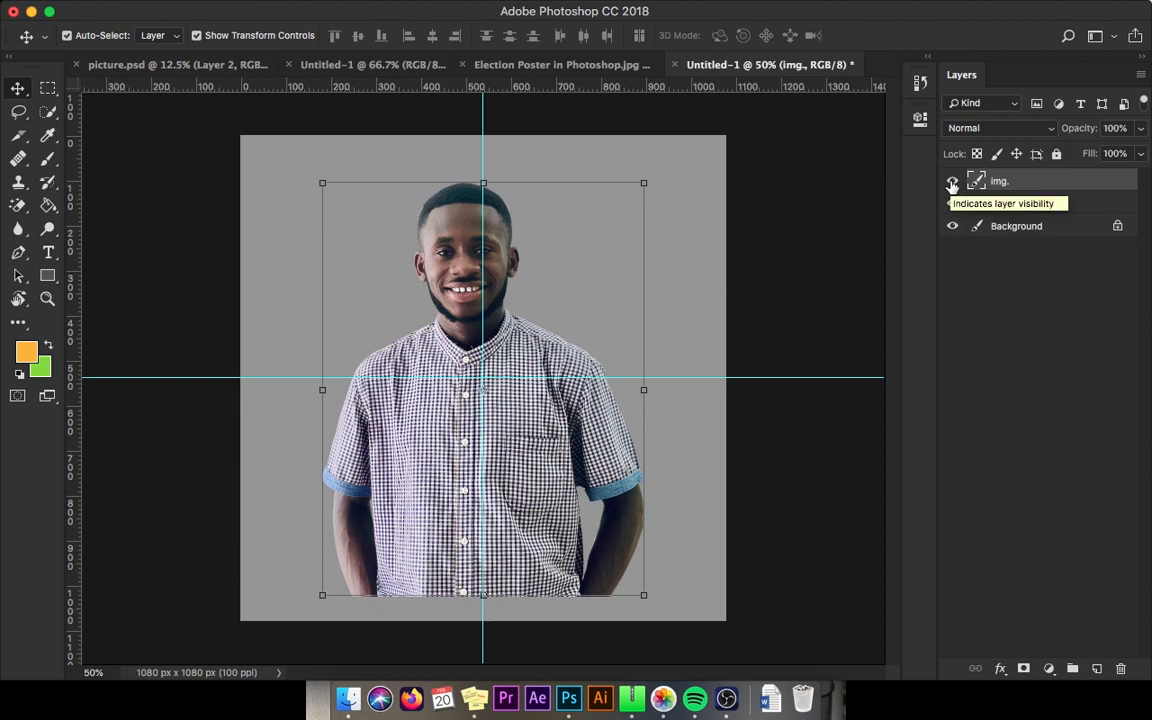
Step: Hide the photo and duplicate the bg. layer, resizing the copy into a landscape band
click(952, 183)
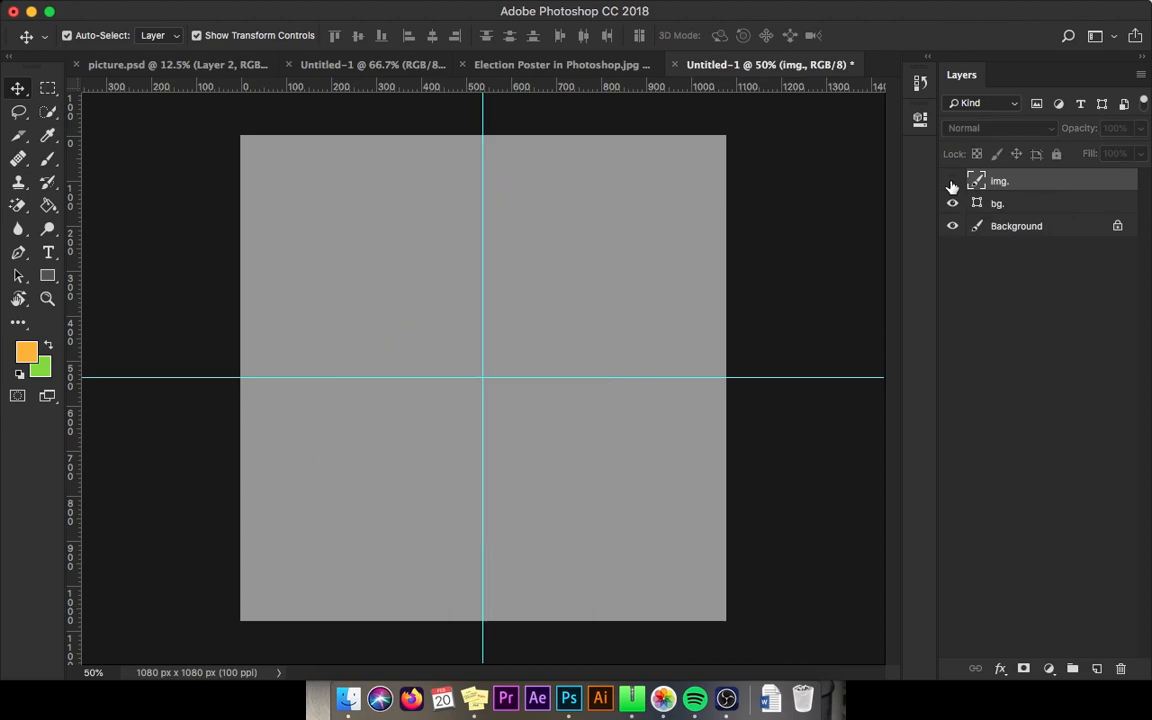
click(1030, 207)
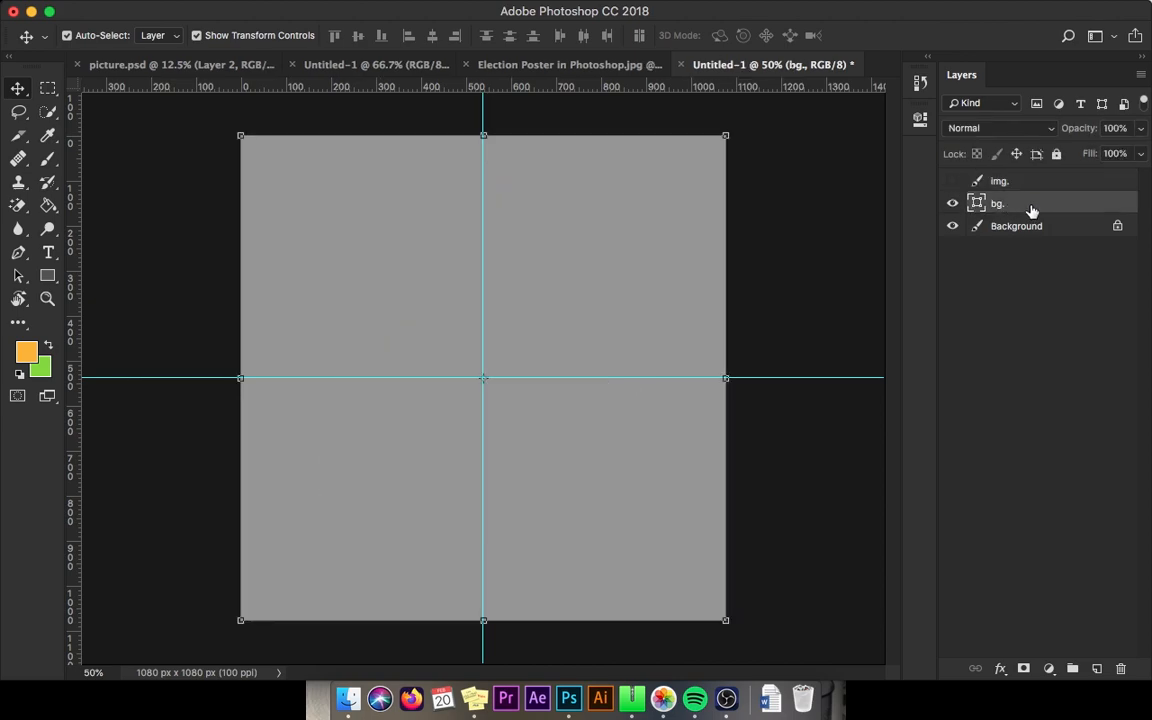
key(super+j)
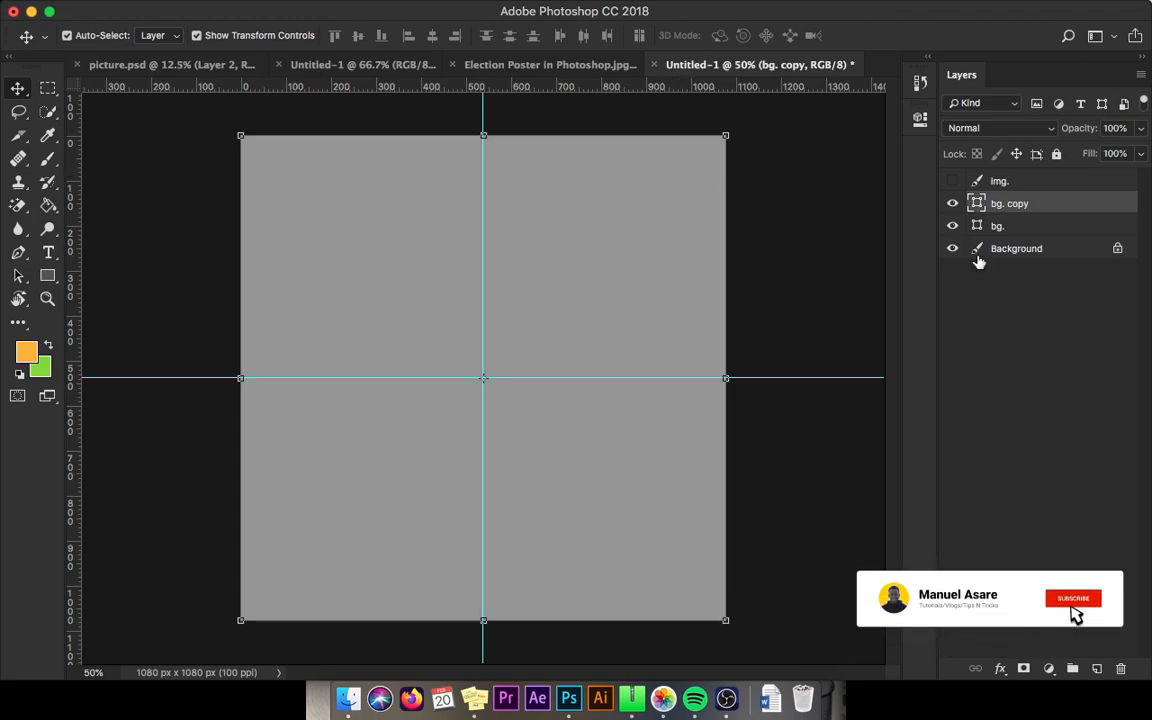
drag(726, 135, 581, 268)
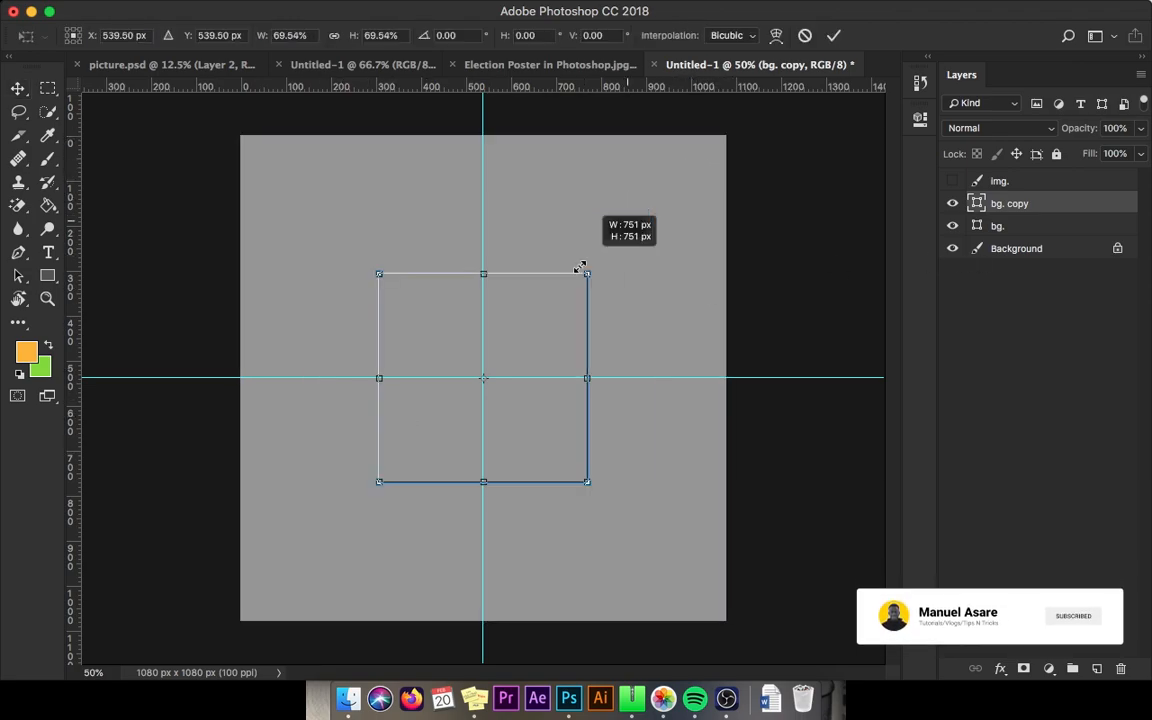
drag(587, 378, 645, 378)
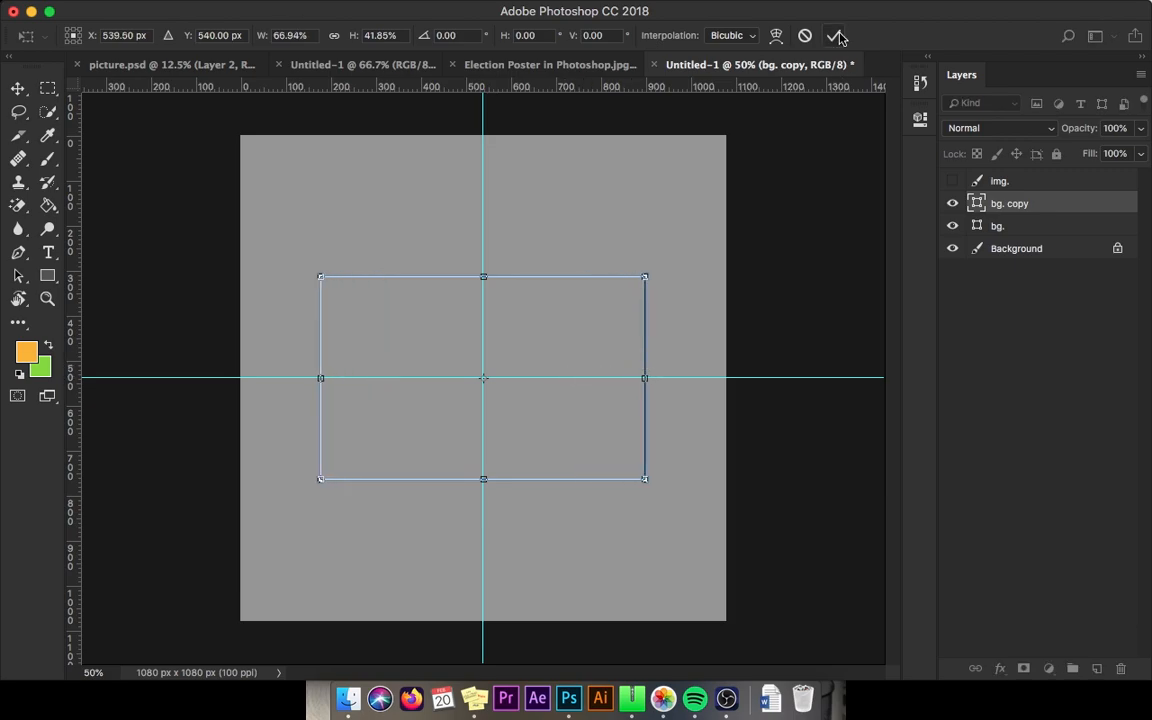
click(838, 36)
Step: Fill the copied band blue and shift it right and slightly up
click(47, 275)
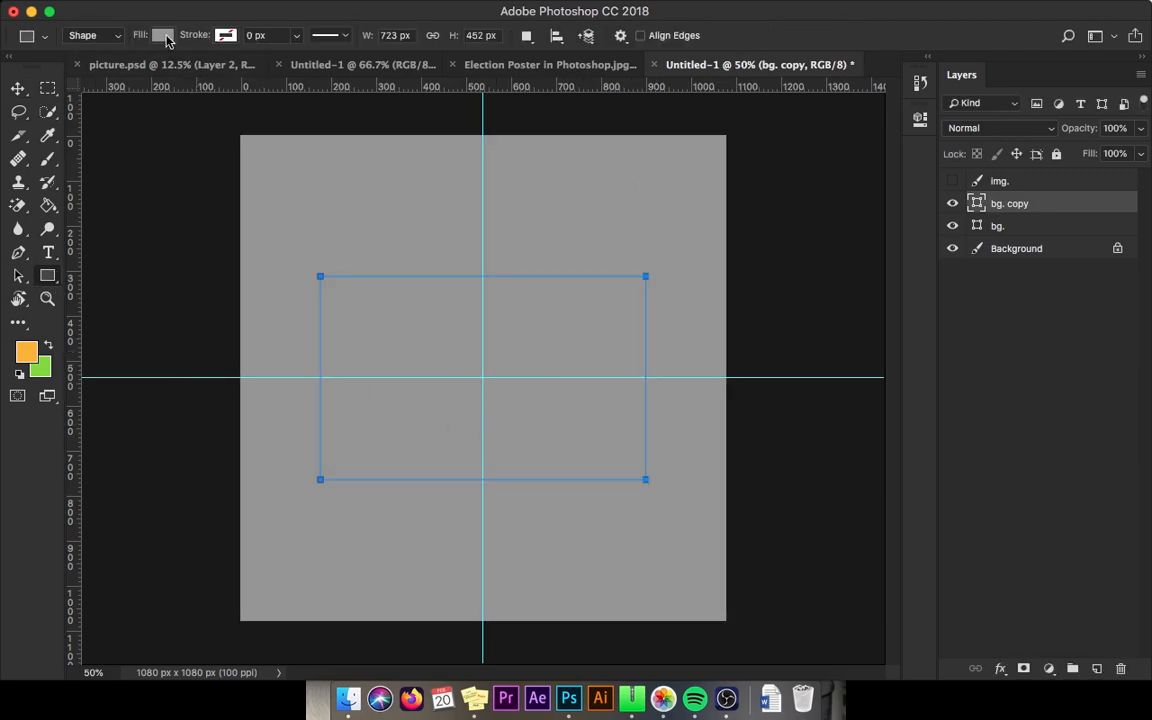
click(162, 36)
click(100, 112)
key(Return)
key(z)
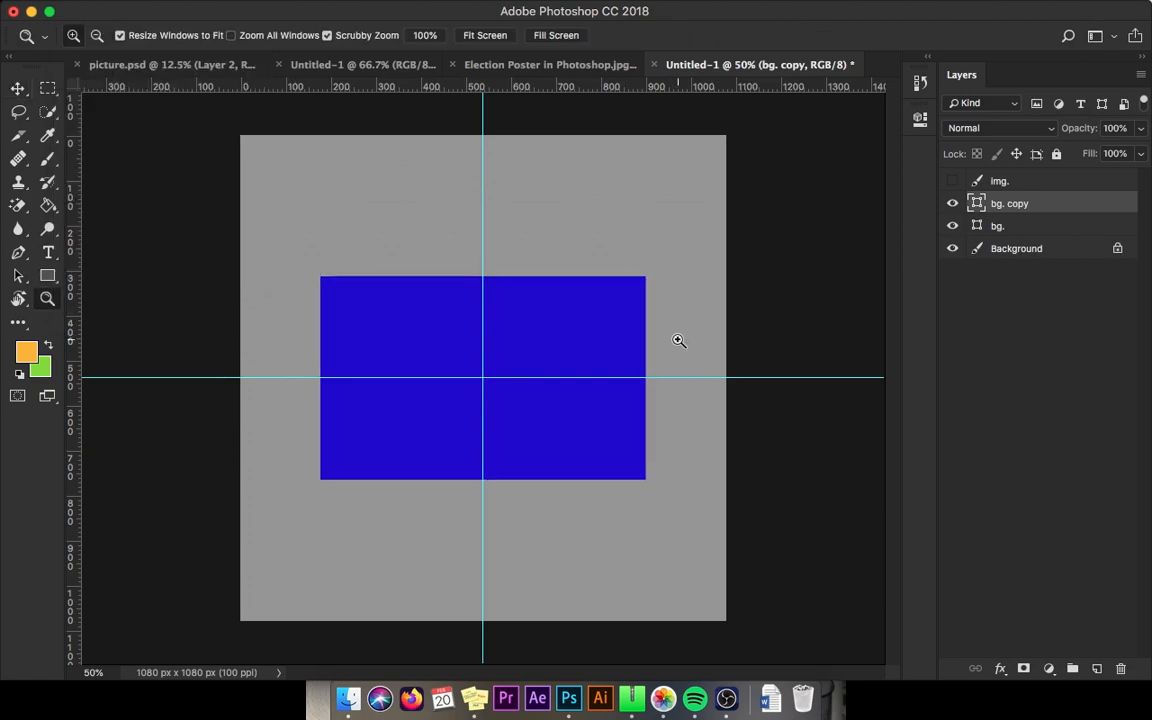
key(v)
drag(573, 332, 640, 324)
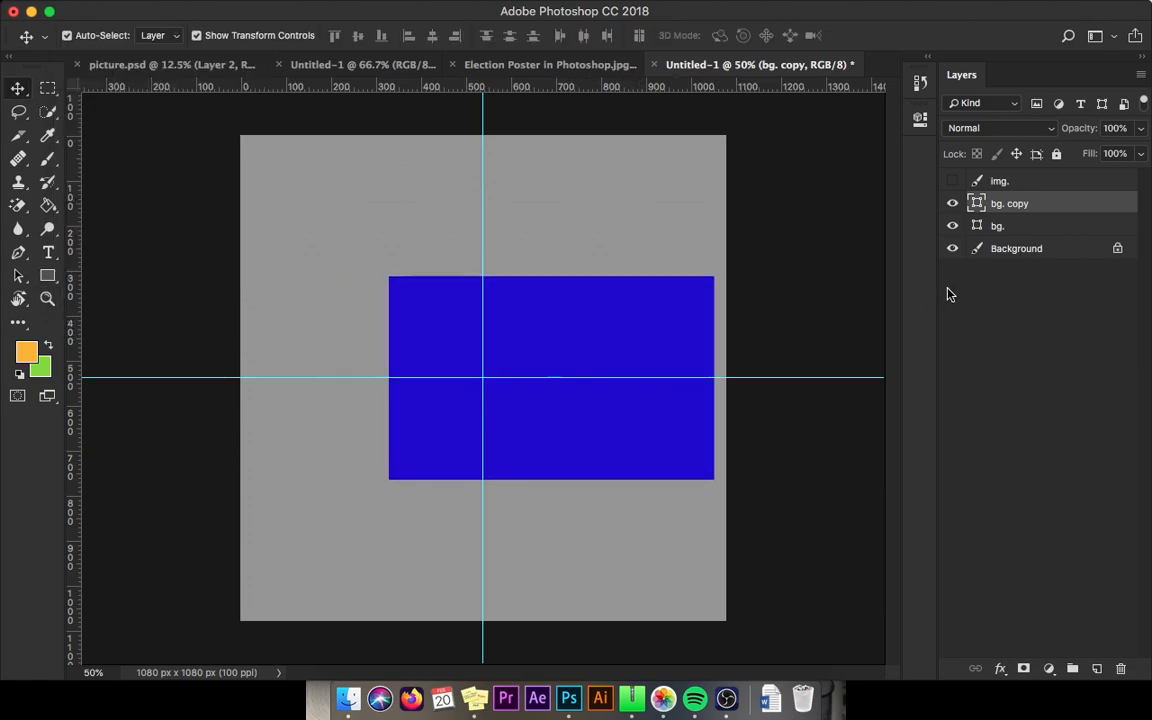
Step: Make the background shape white and rename the band's layer to 'blue.'
click(998, 227)
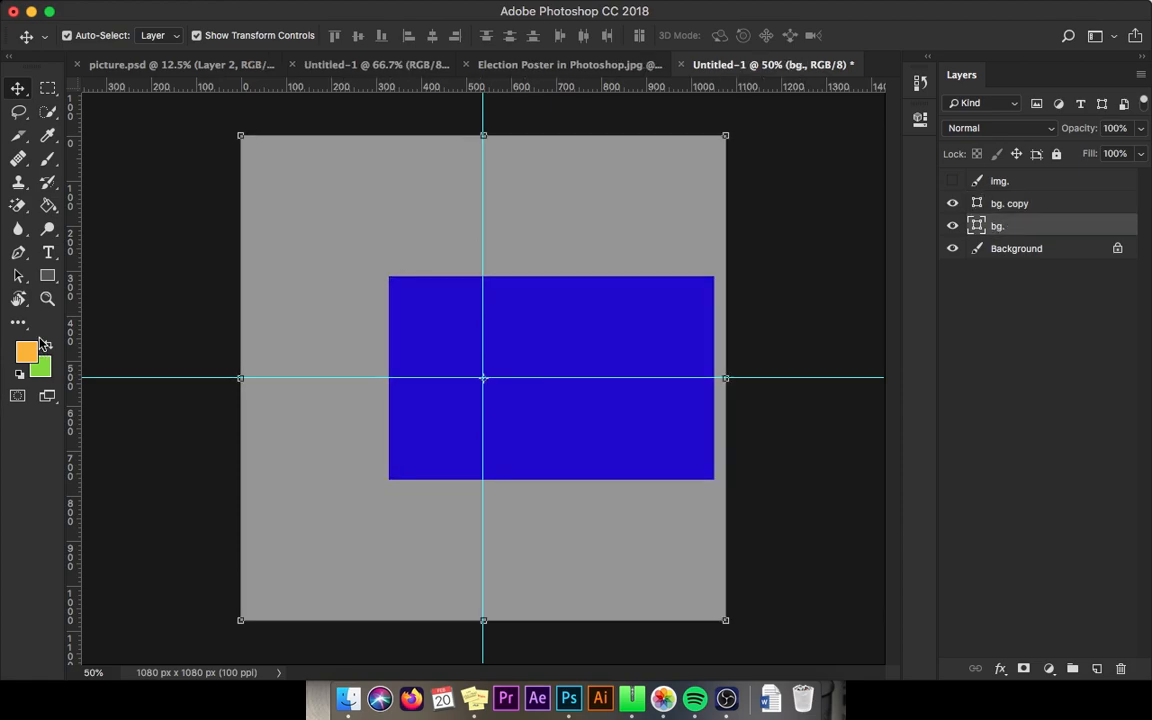
key(u)
click(162, 35)
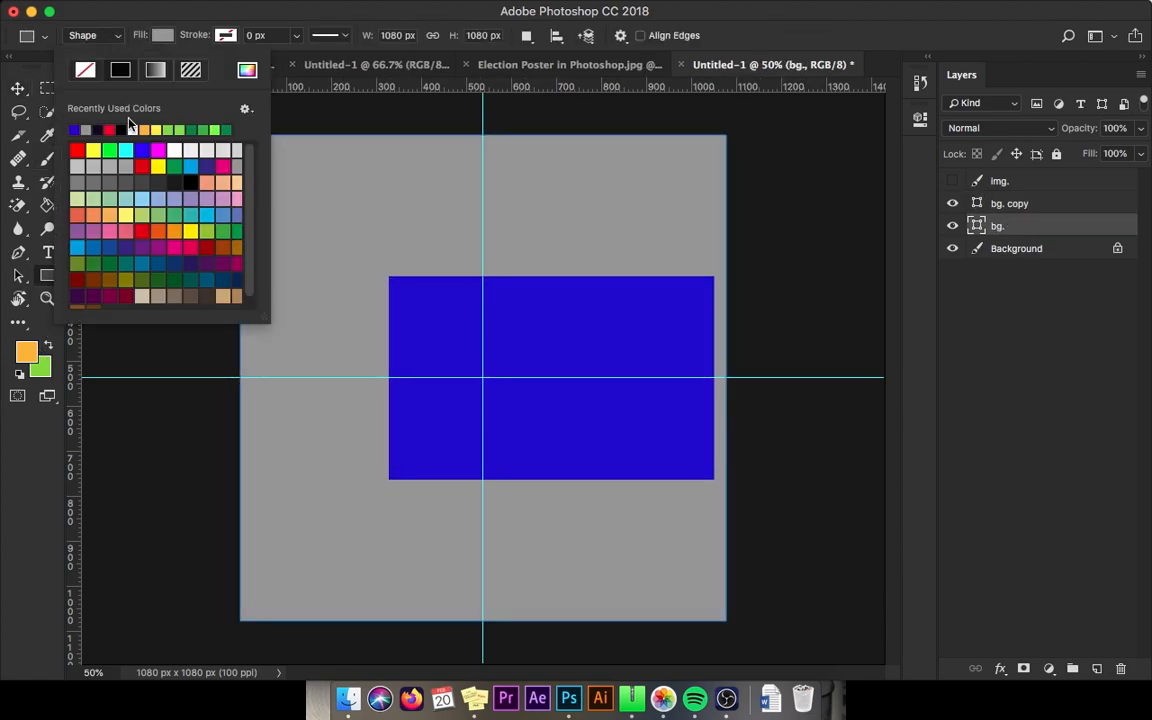
click(130, 129)
key(v)
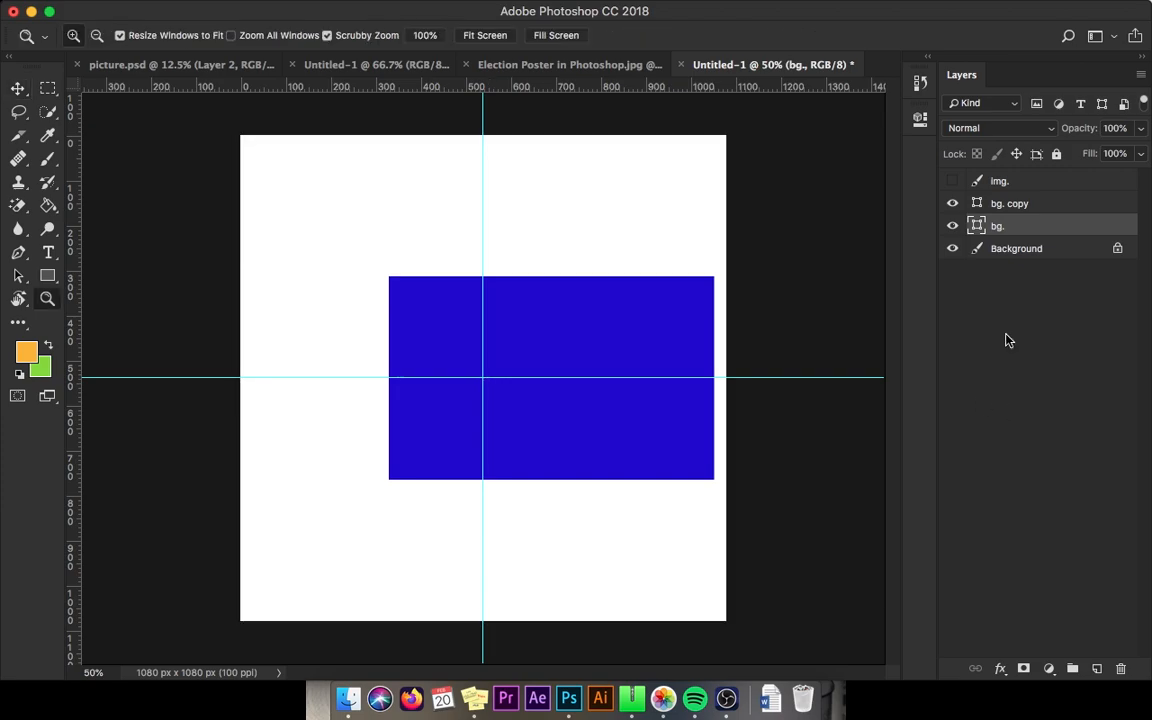
double_click(1008, 204)
text(b)
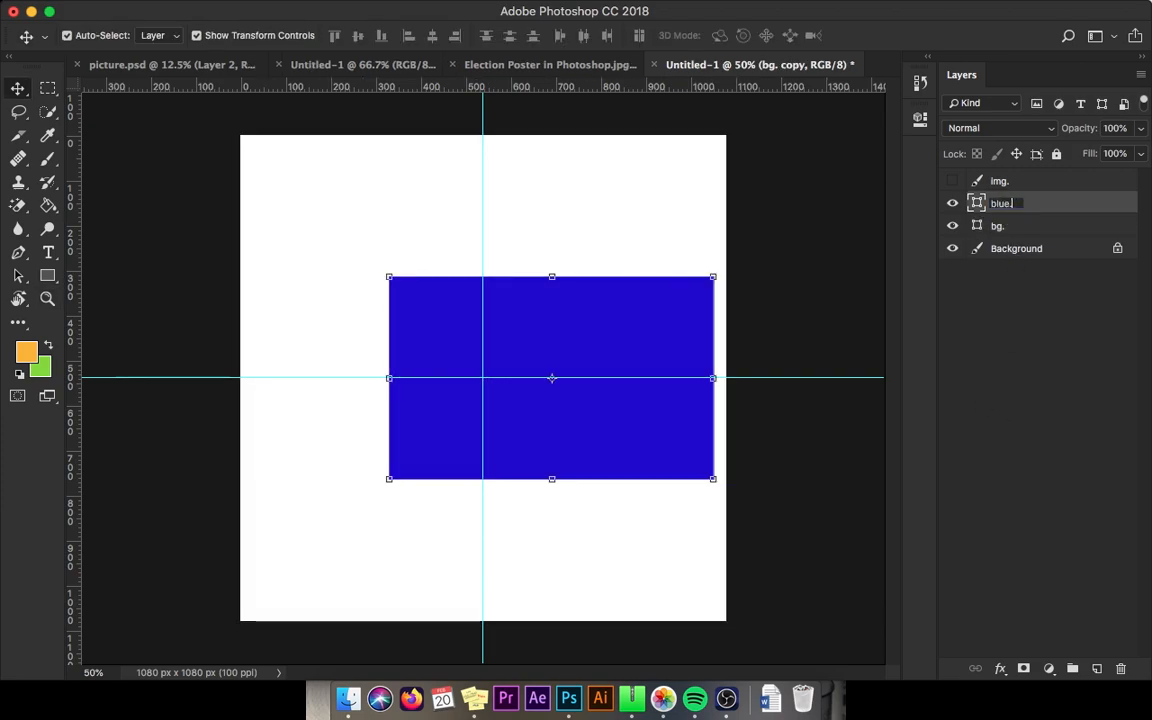
text(lue.)
key(Return)
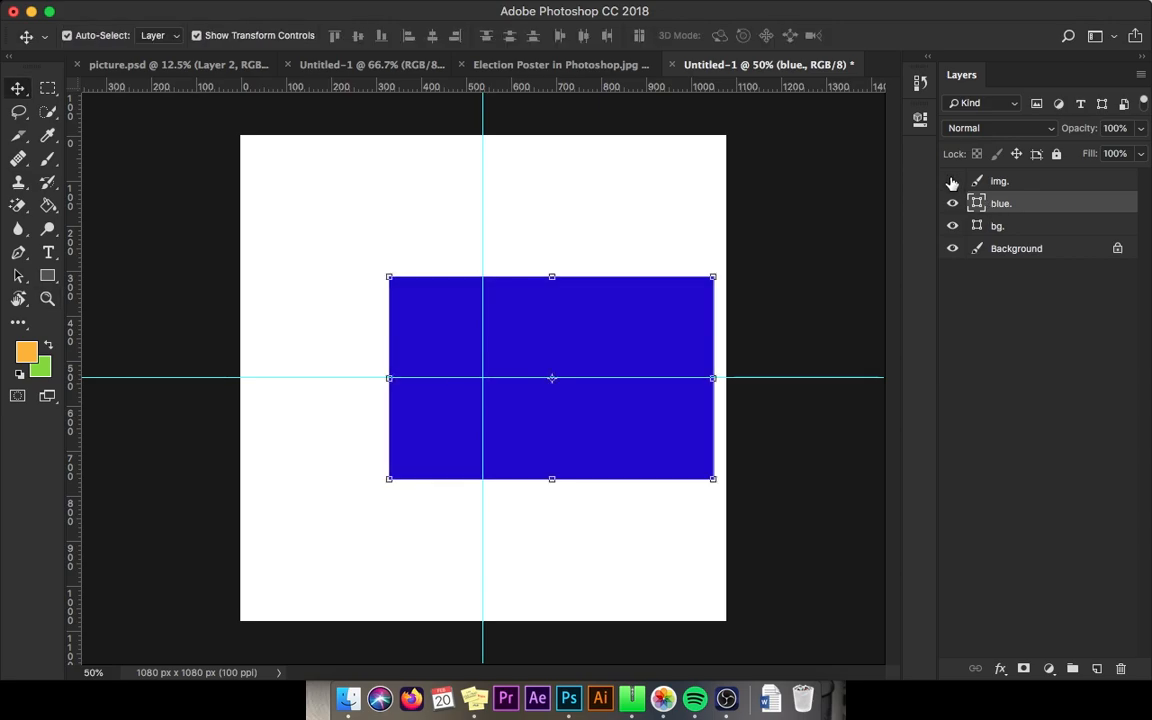
Step: Show the img. layer below blue., move it left and down, and enlarge it to about 106%
click(952, 181)
click(1000, 182)
drag(1006, 187, 1001, 204)
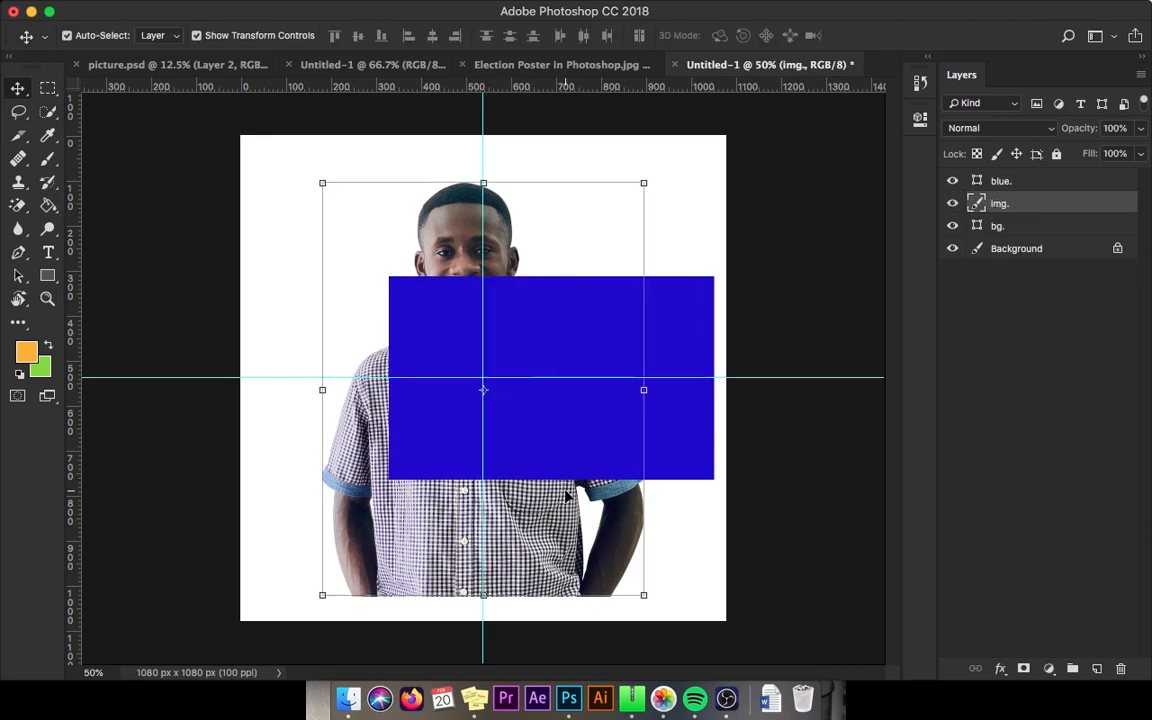
drag(567, 496, 465, 522)
key(ctrl+t)
drag(538, 216, 557, 190)
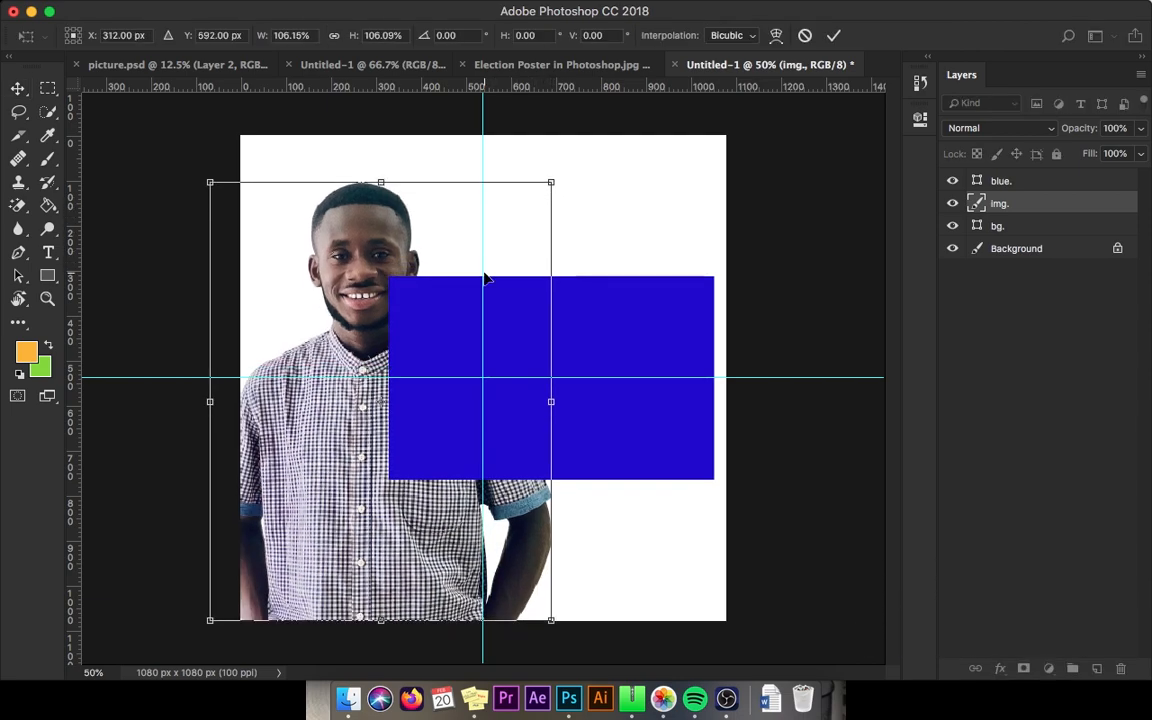
key(Return)
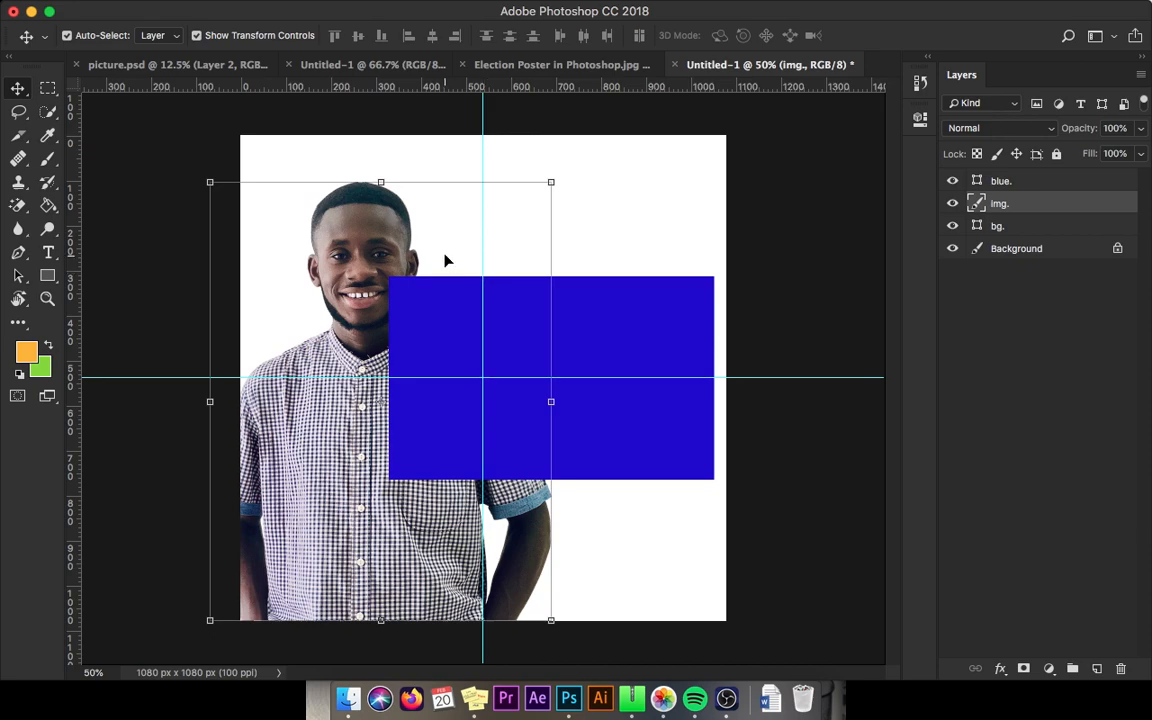
Step: Duplicate the photo to the right, scale the copy to 68.95%, and cancel the Save As dialog
alt+click(397, 469)
drag(397, 469, 701, 469)
key(super+t)
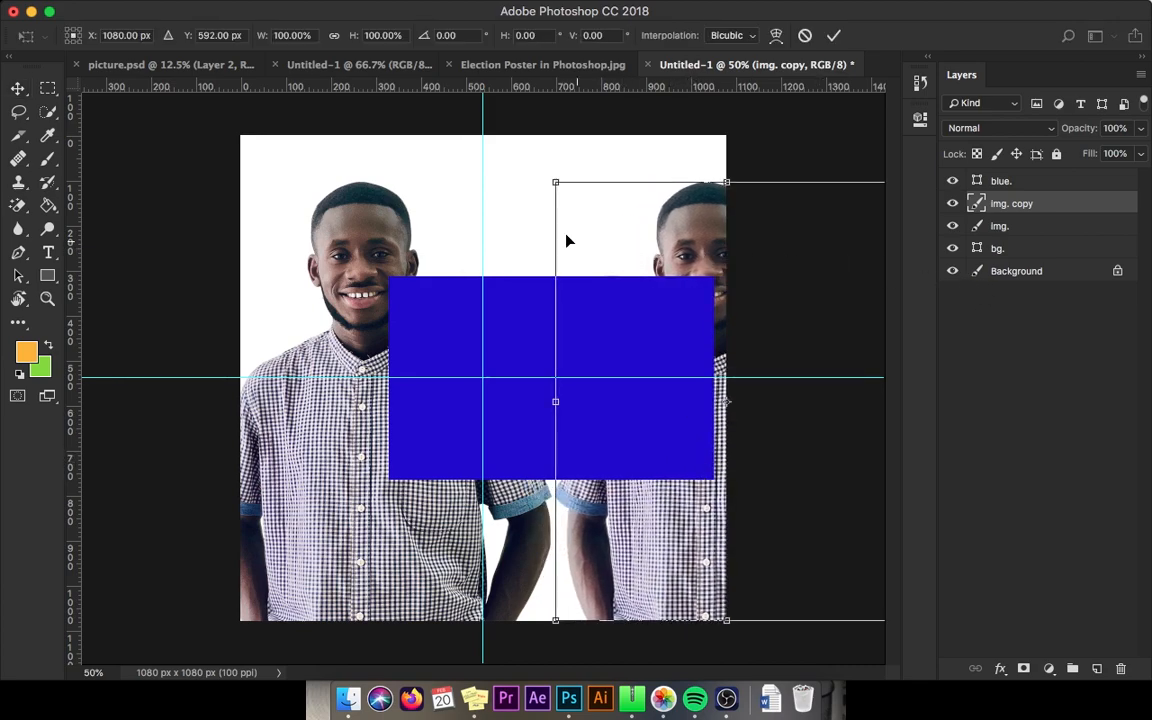
drag(557, 184, 607, 249)
drag(820, 259, 765, 259)
key(super+s)
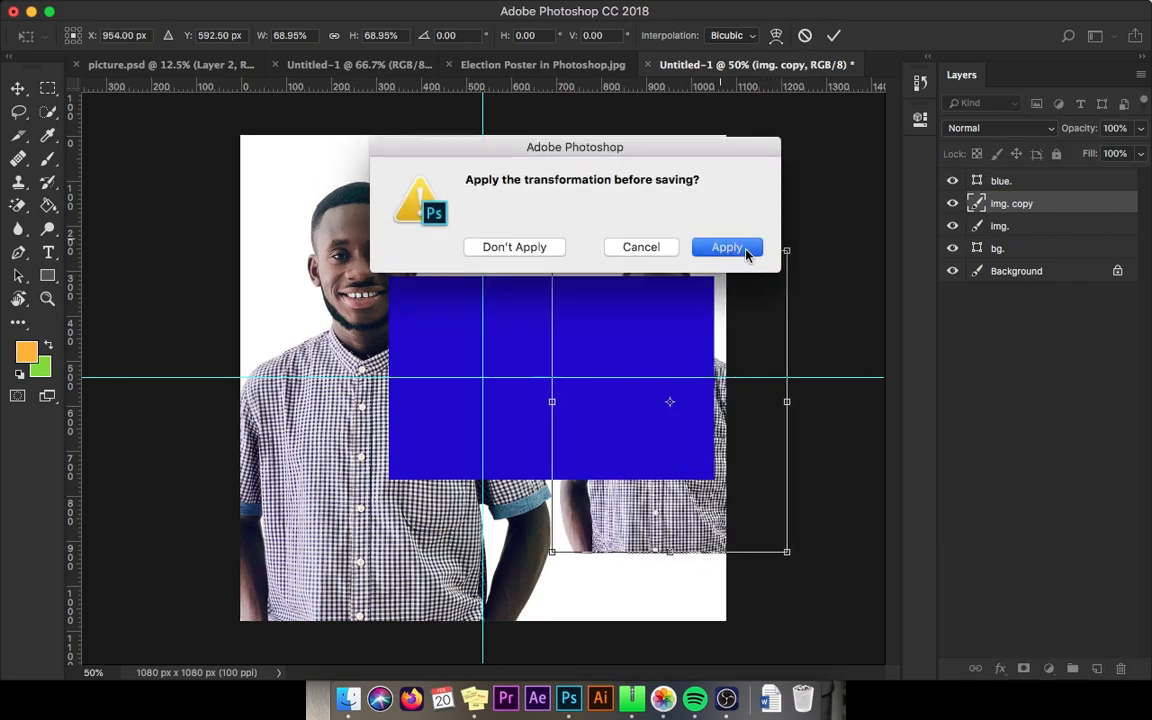
drag(723, 150, 724, 147)
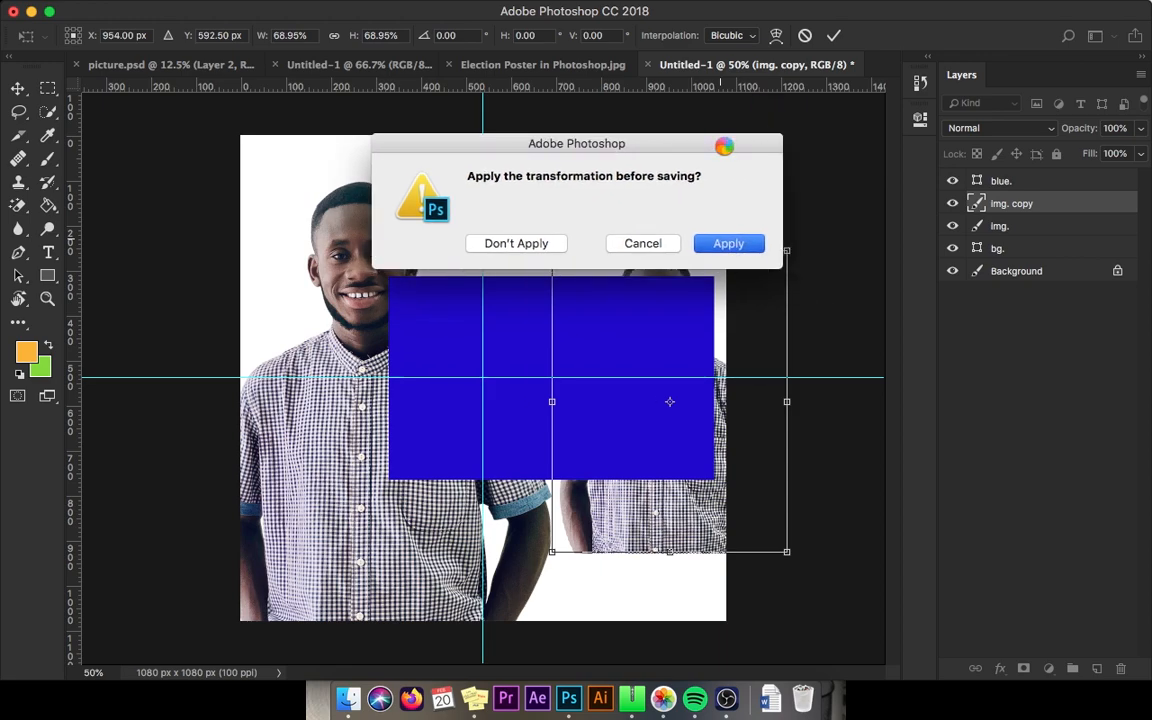
key(Return)
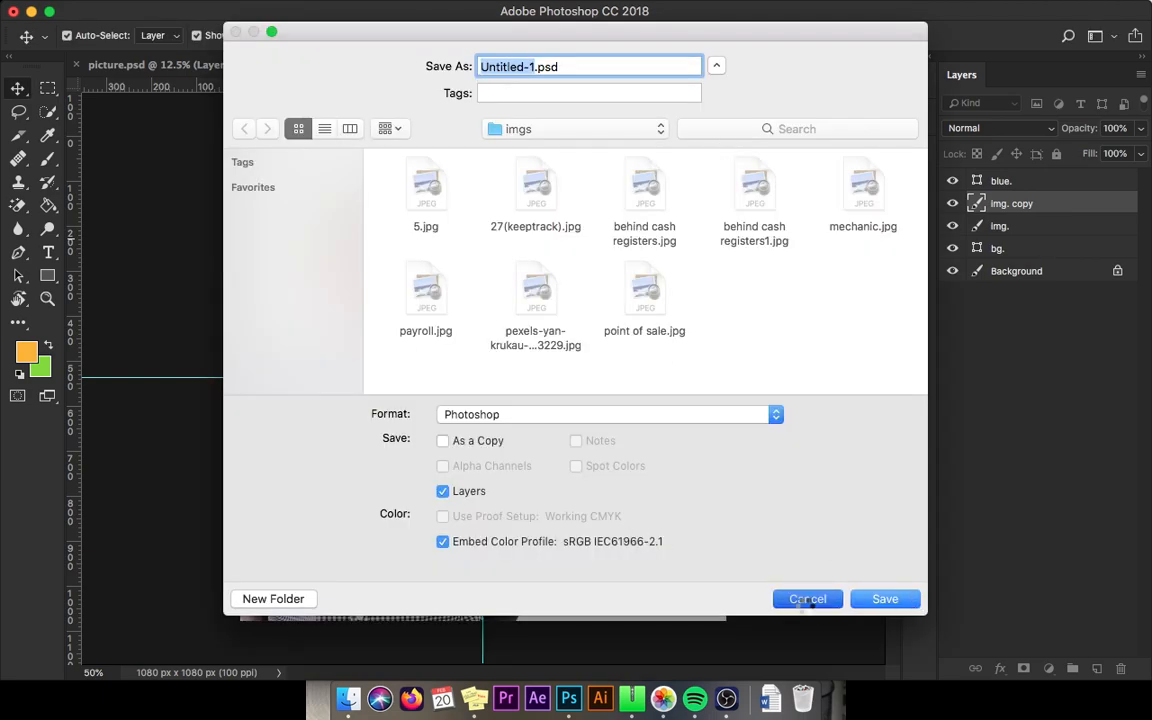
click(806, 603)
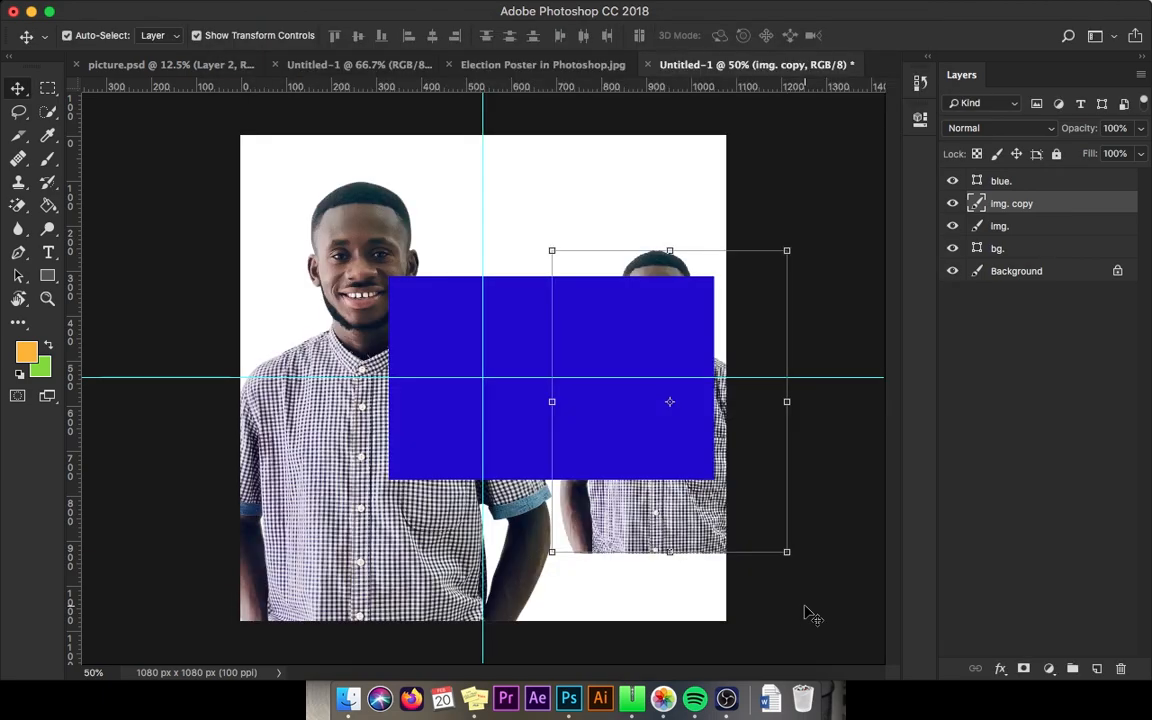
Step: Undo the copy's scaling and set img. copy to Multiply blending at 19% opacity
key(super+z)
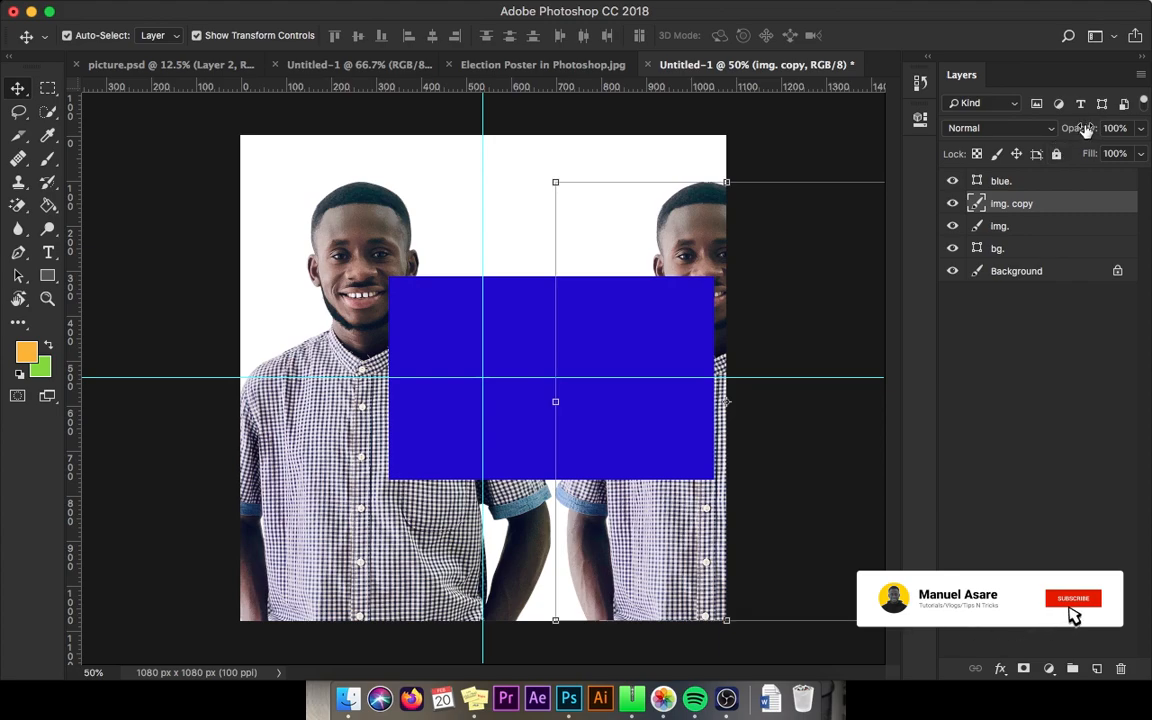
click(1053, 129)
click(1000, 179)
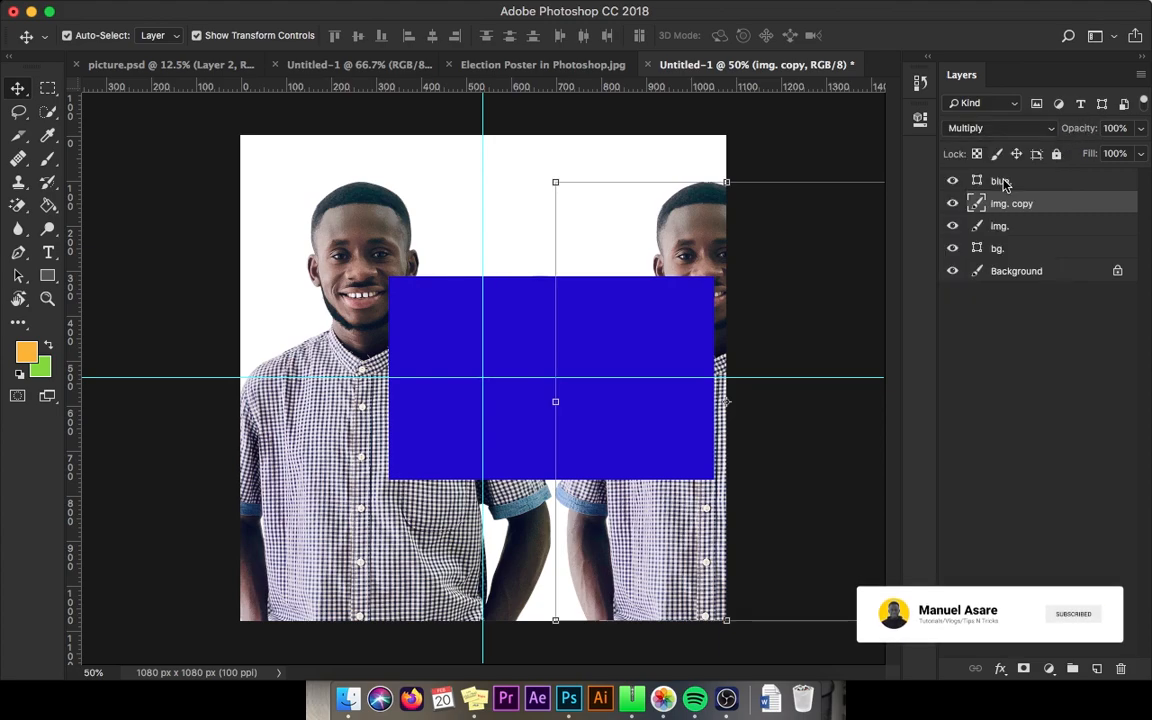
drag(1073, 135, 1003, 135)
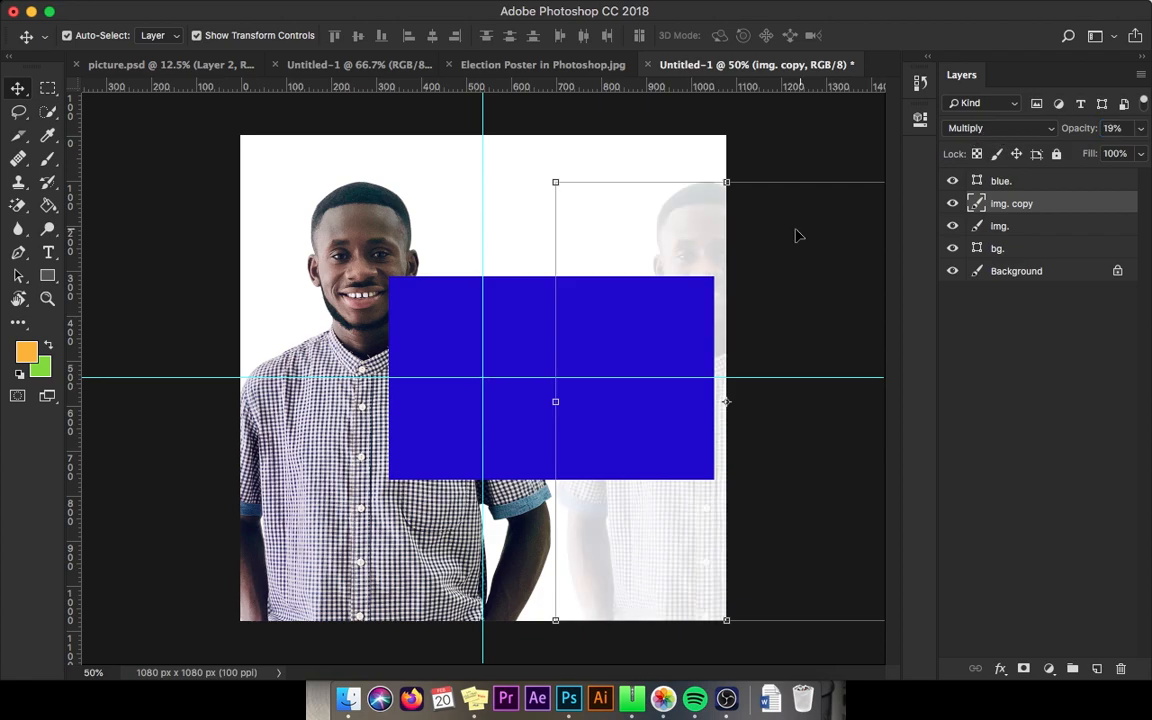
key(x)
Step: Halve the blue band's height, nudge it left, and narrow it from the left side
click(535, 460)
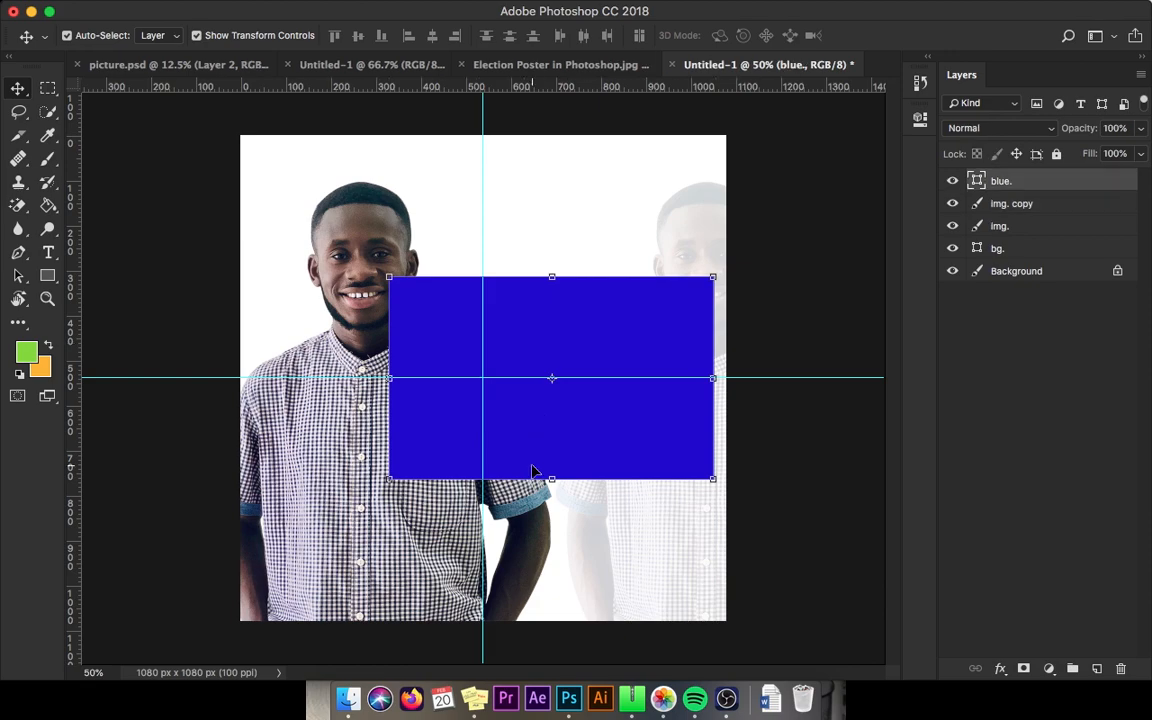
drag(552, 479, 603, 438)
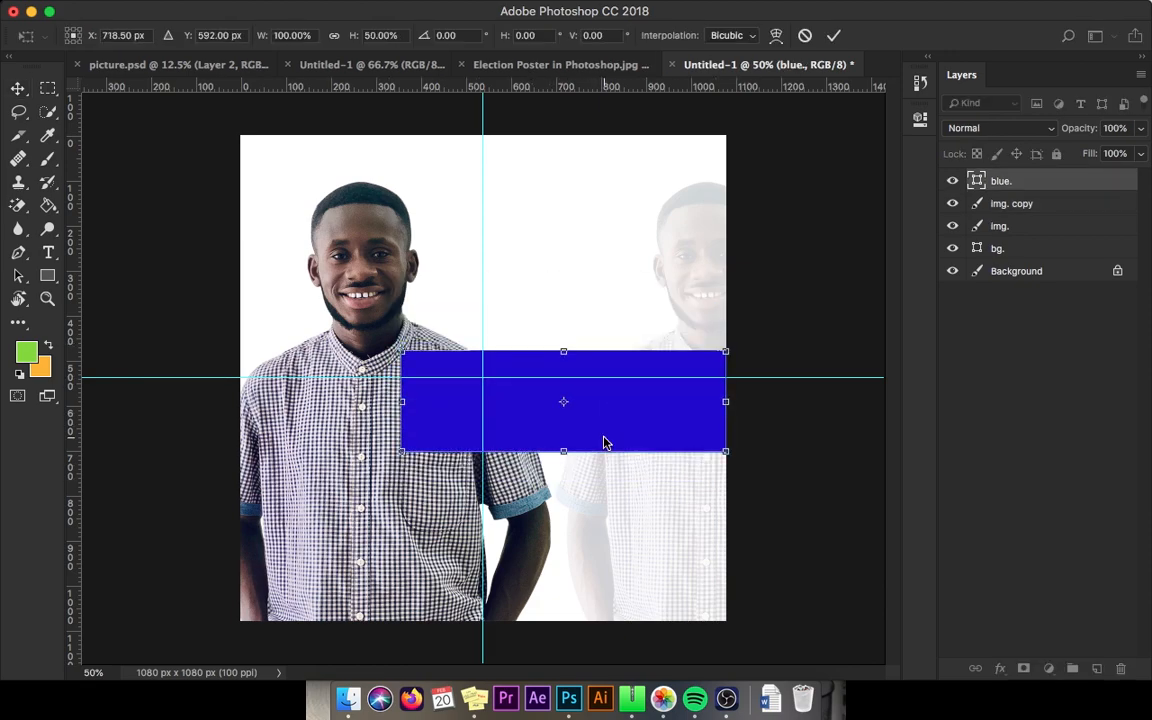
key(Return)
key(shift+Left)
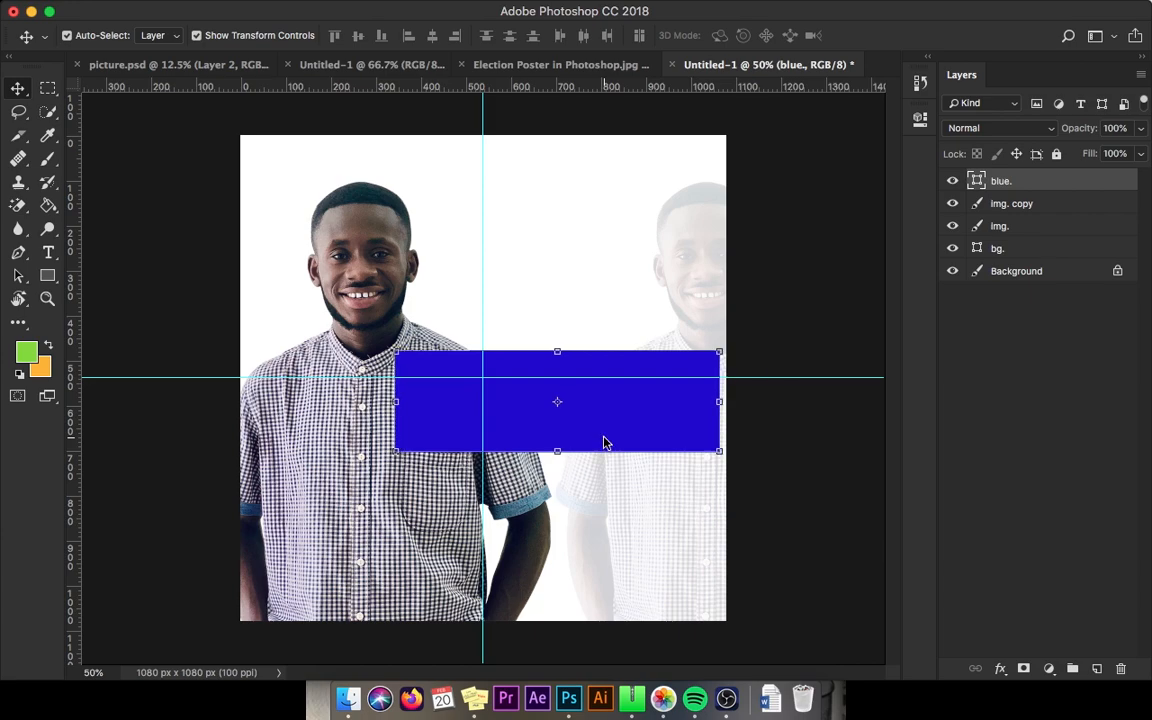
key(z)
key(v)
drag(394, 401, 440, 400)
key(Return)
key(z)
key(v)
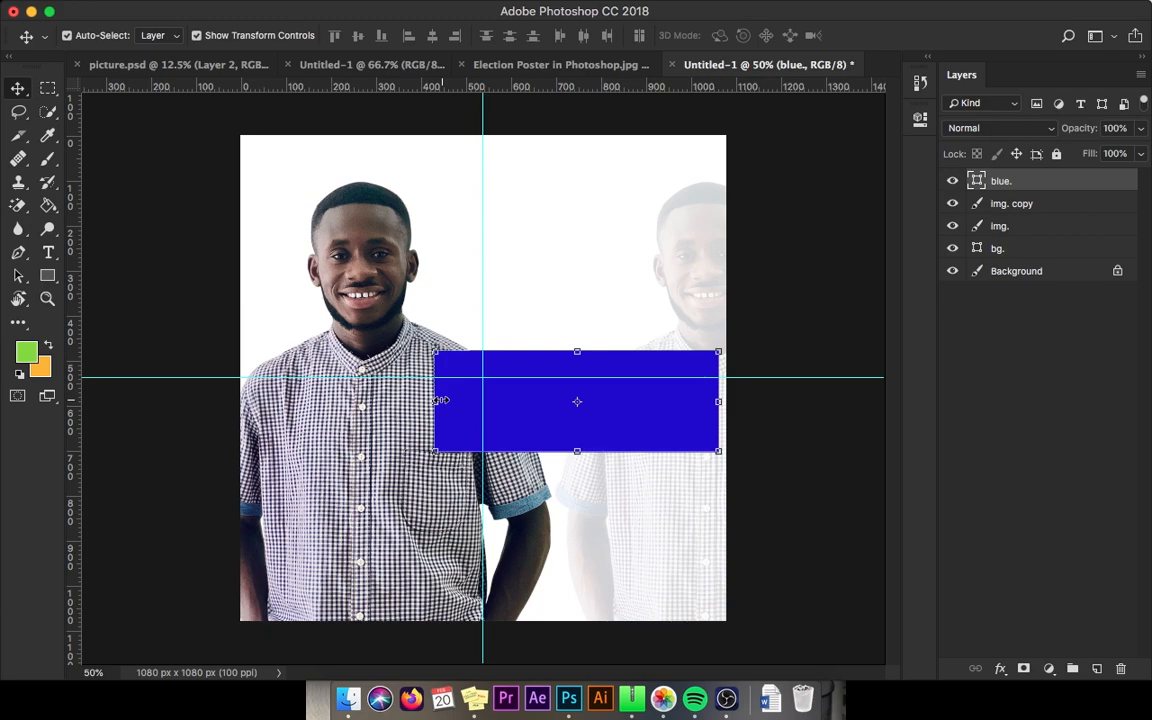
Step: Add a vertical guide at the band's right edge and place a thinner copy below
drag(70, 255, 718, 401)
drag(658, 454, 659, 546)
drag(577, 462, 606, 523)
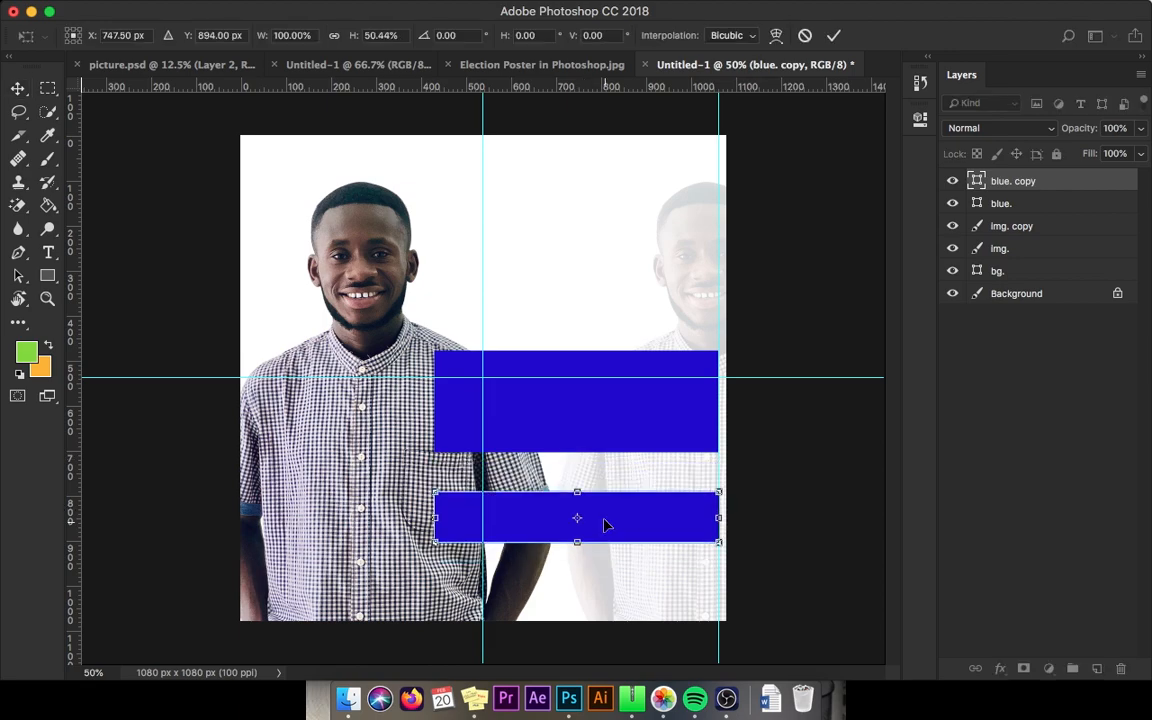
Step: Fill the lower band red, zoom in on the bands, and nudge it up slightly
key(Return)
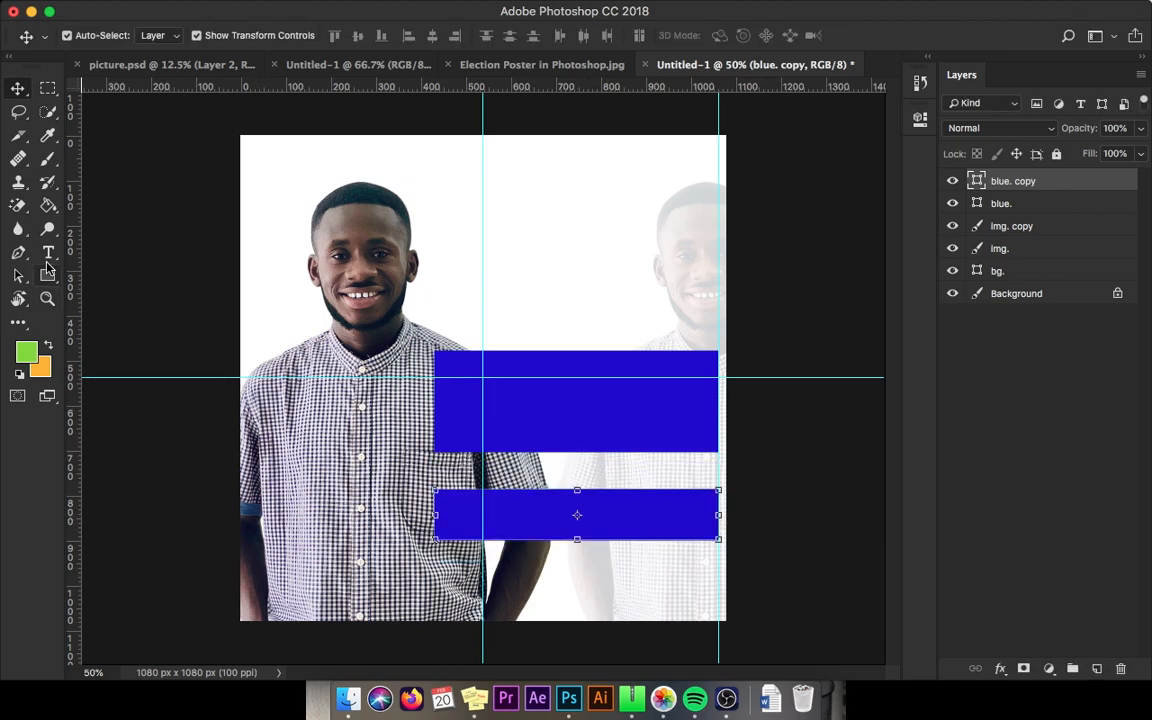
click(47, 275)
click(163, 37)
click(214, 176)
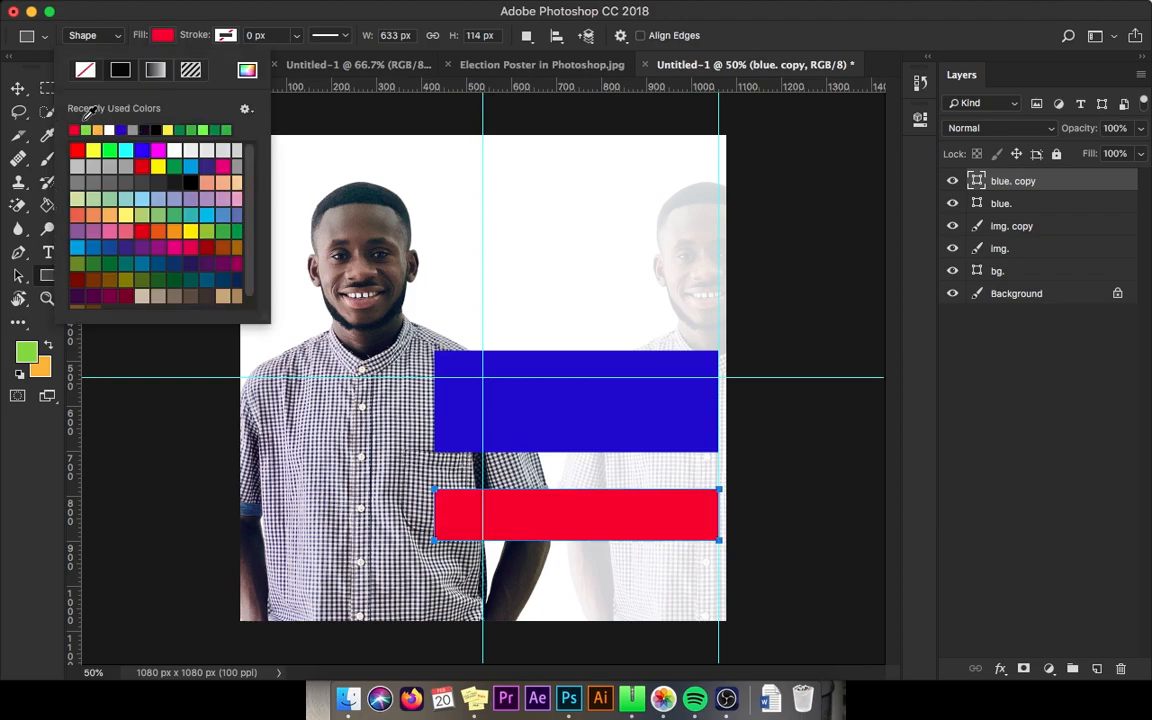
key(Return)
key(v)
key(z)
drag(483, 488, 626, 487)
key(v)
key(Up)
key(Up)
key(Up)
key(Up)
key(Up)
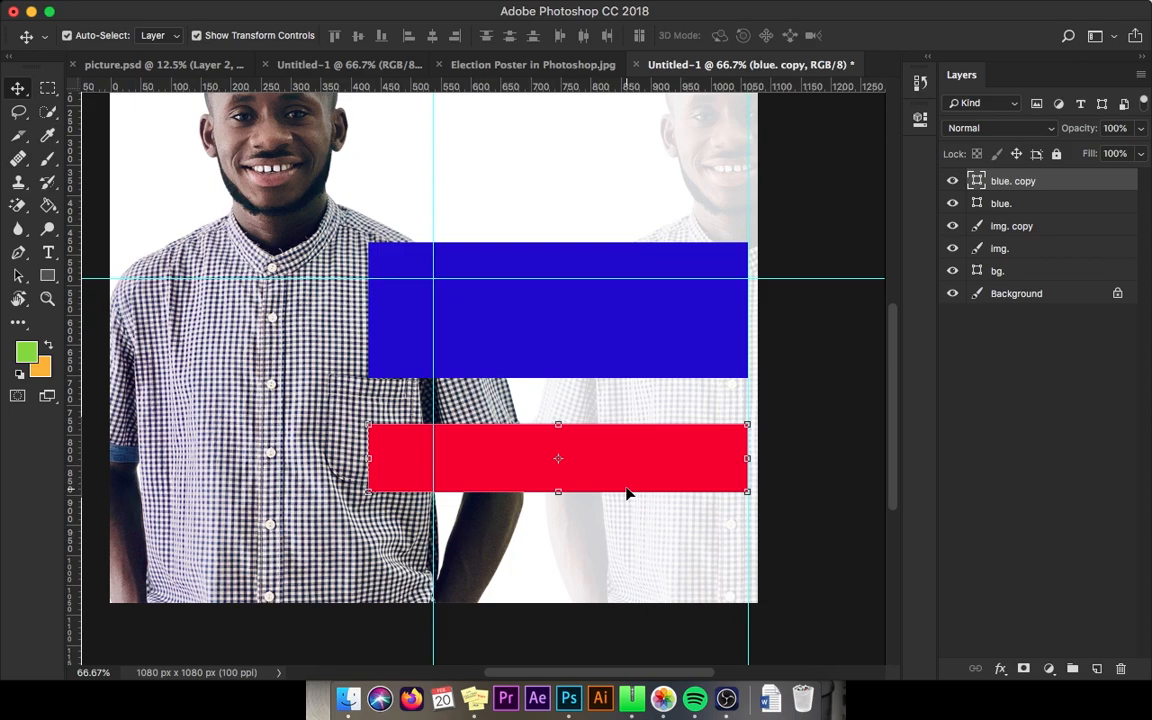
key(Up)
key(Up)
key(Up)
key(Up)
key(Up)
key(Up)
key(Up)
key(Up)
key(Up)
key(Up)
key(Up)
key(Up)
key(Up)
key(Up)
key(Up)
key(Up)
key(Up)
key(Up)
key(Up)
key(Up)
key(Up)
key(Up)
key(Up)
key(Up)
key(Up)
key(Up)
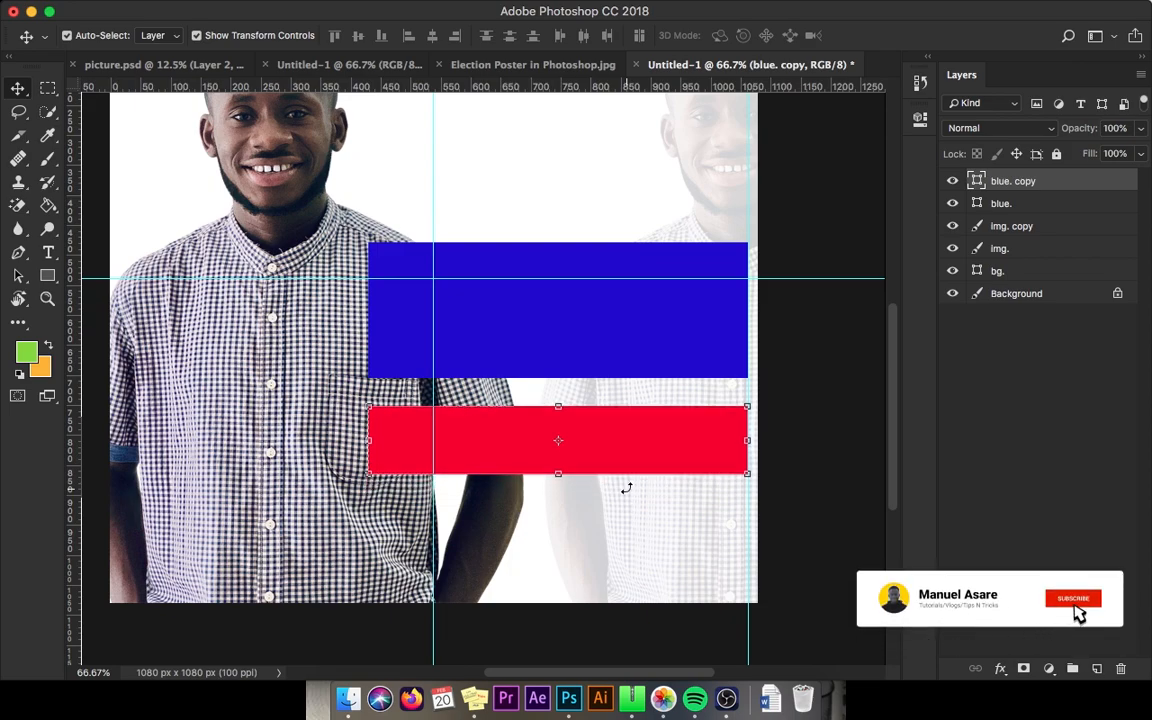
key(Up)
key(Up)
key(Up)
key(Up)
key(Up)
key(Up)
key(Up)
key(Up)
key(Up)
key(Up)
key(Up)
key(Up)
key(Up)
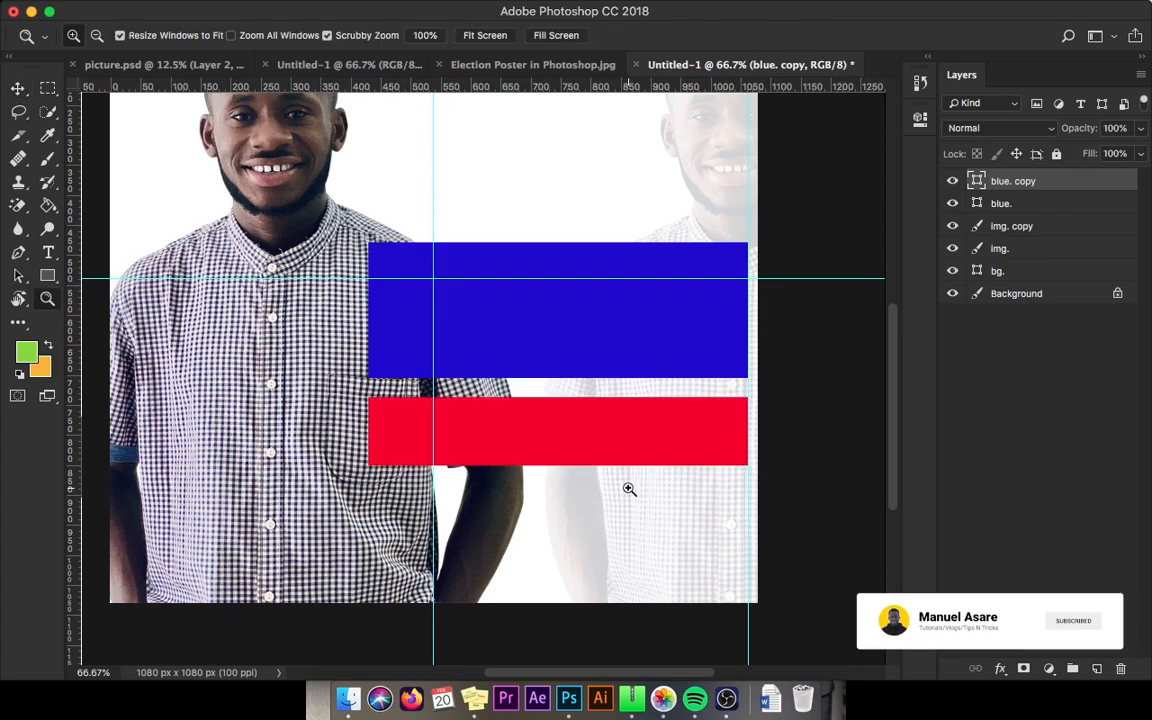
Step: Name the layer 'red' and duplicate it as a 165 px tall dark navy bar
double_click(1008, 181)
text(red)
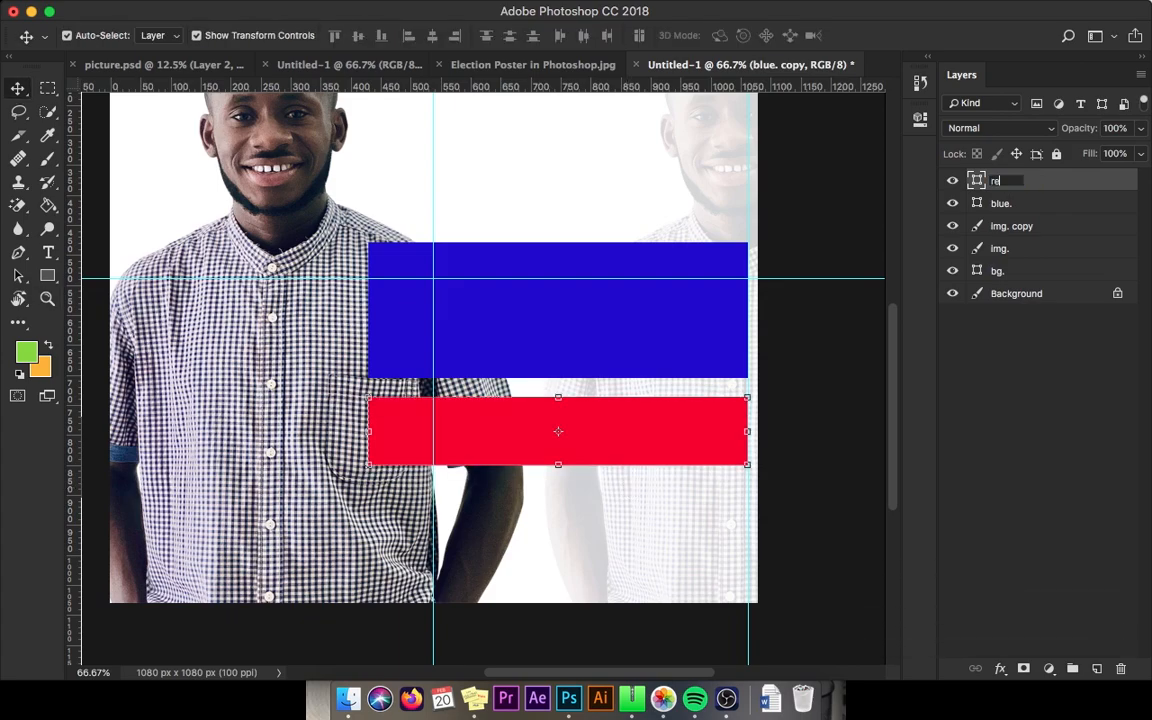
key(Return)
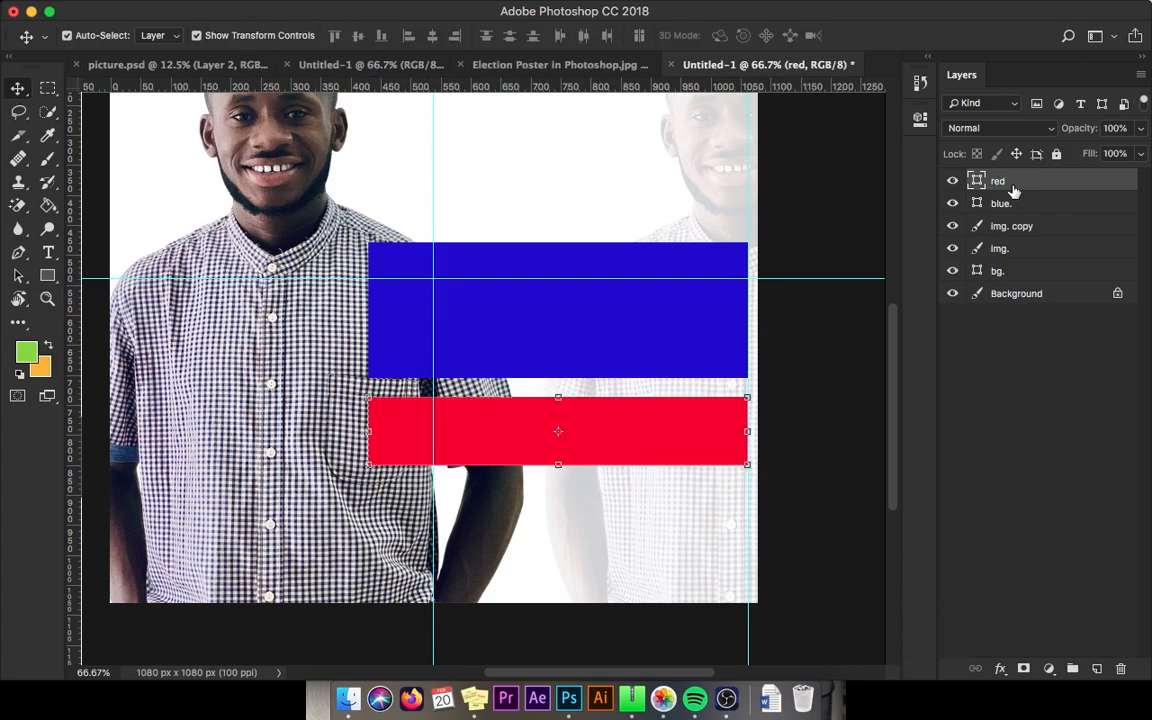
key(super+j)
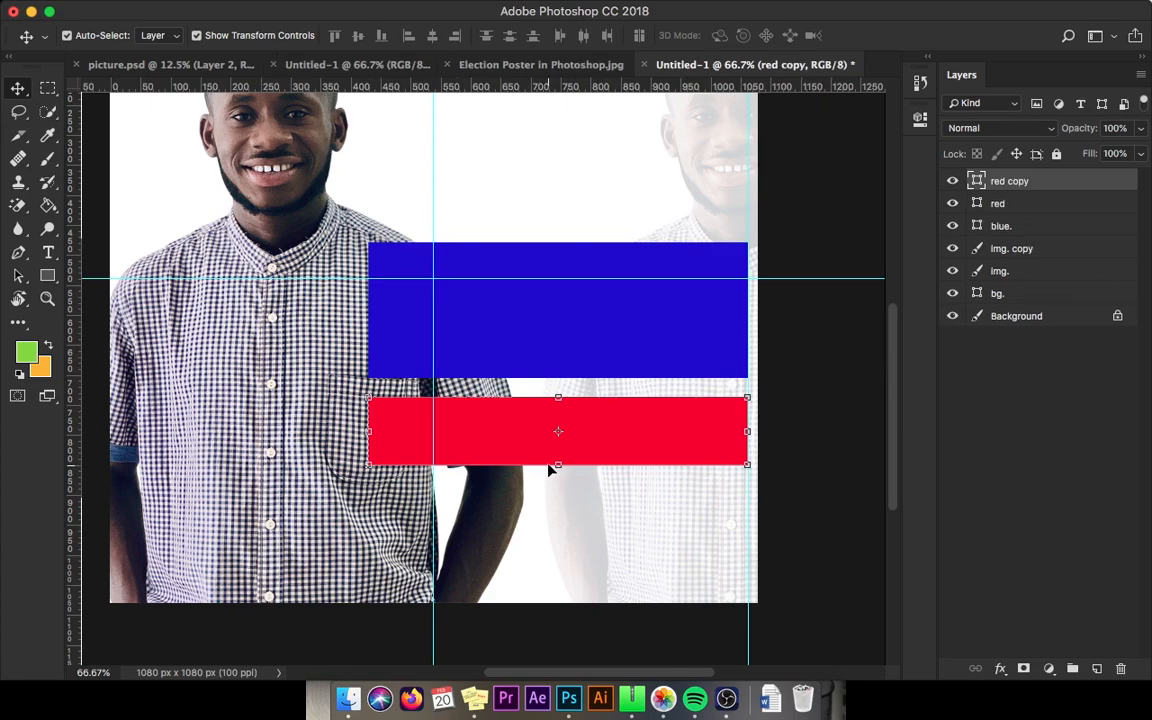
drag(555, 468, 549, 486)
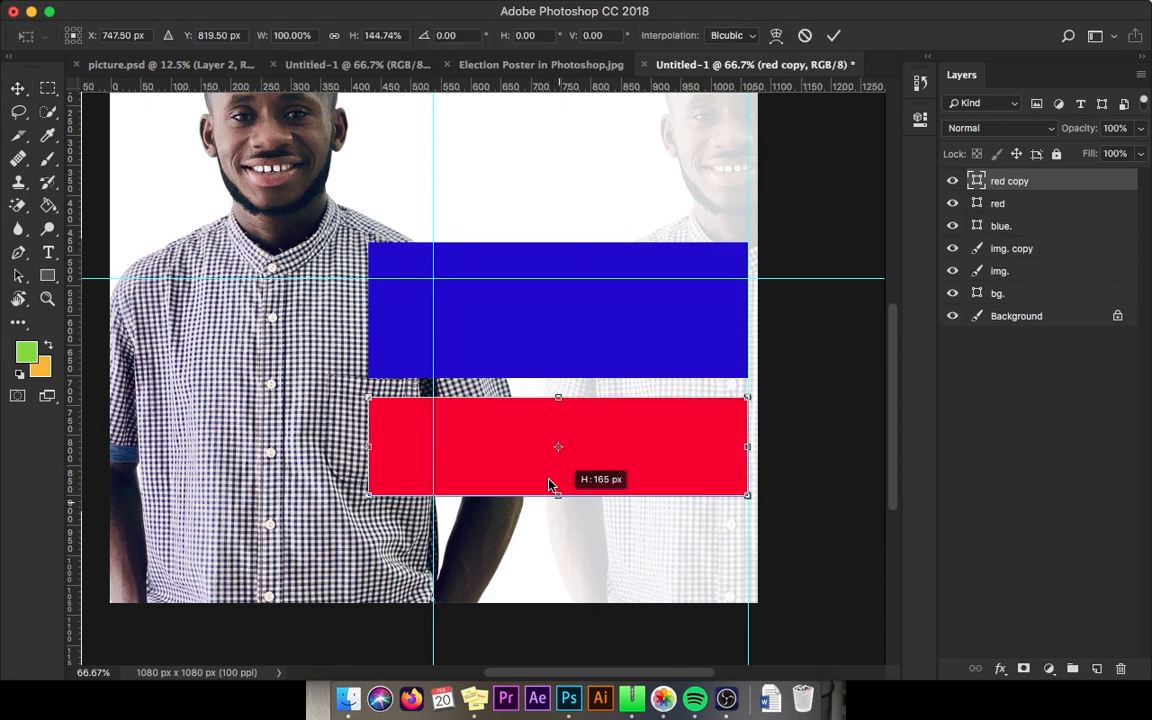
key(Return)
click(162, 35)
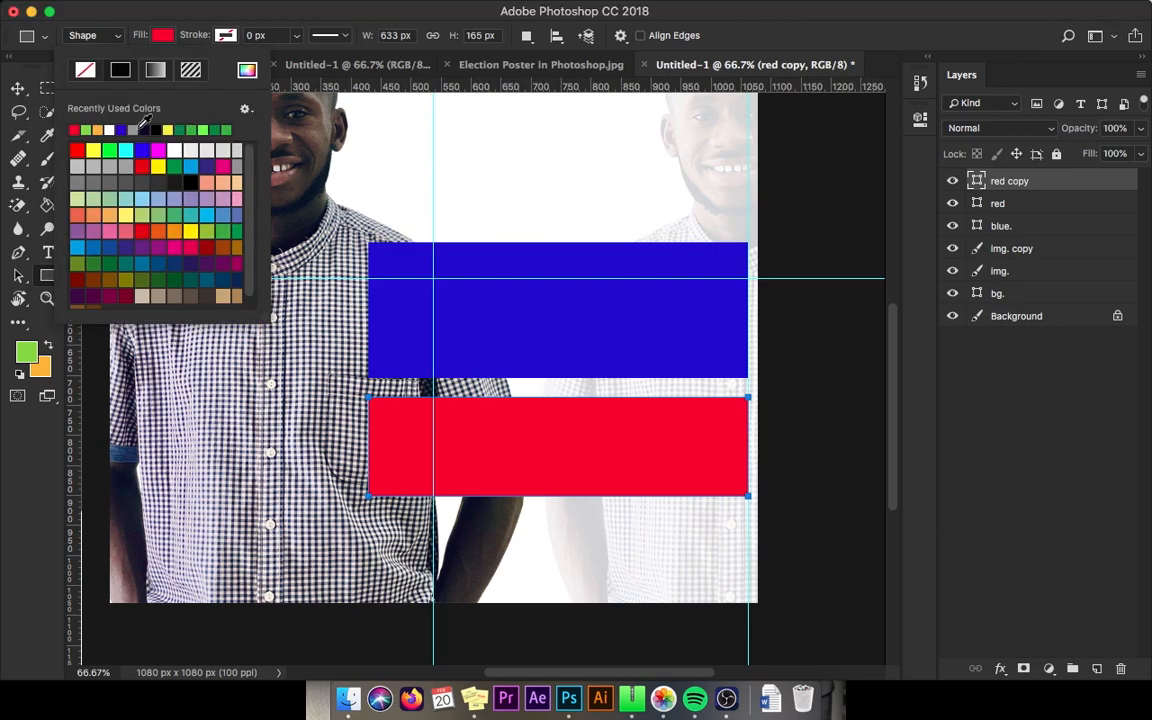
click(145, 129)
click(16, 89)
Step: Move the navy bar's layer below red, rename it, and zoom to 100%
mouse_move(1009, 181)
mouse_down()
mouse_move(985, 200)
mouse_move(1008, 204)
mouse_up()
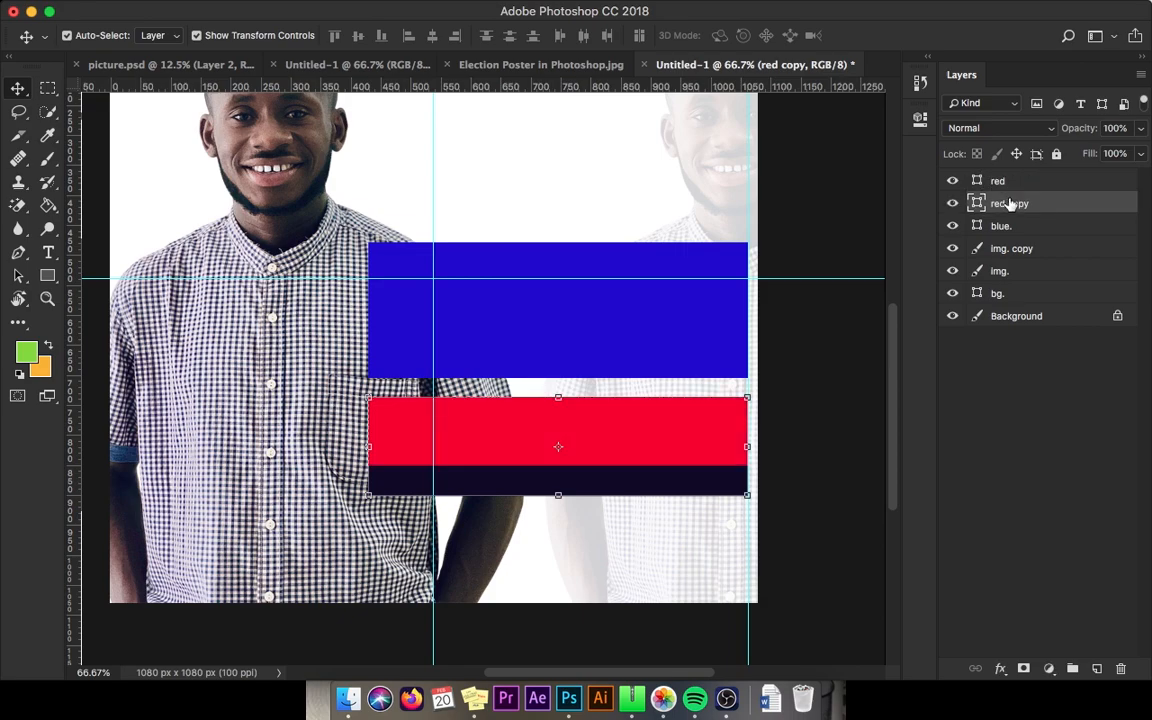
double_click(1009, 203)
text(bl)
key(Return)
key(z)
click(668, 291)
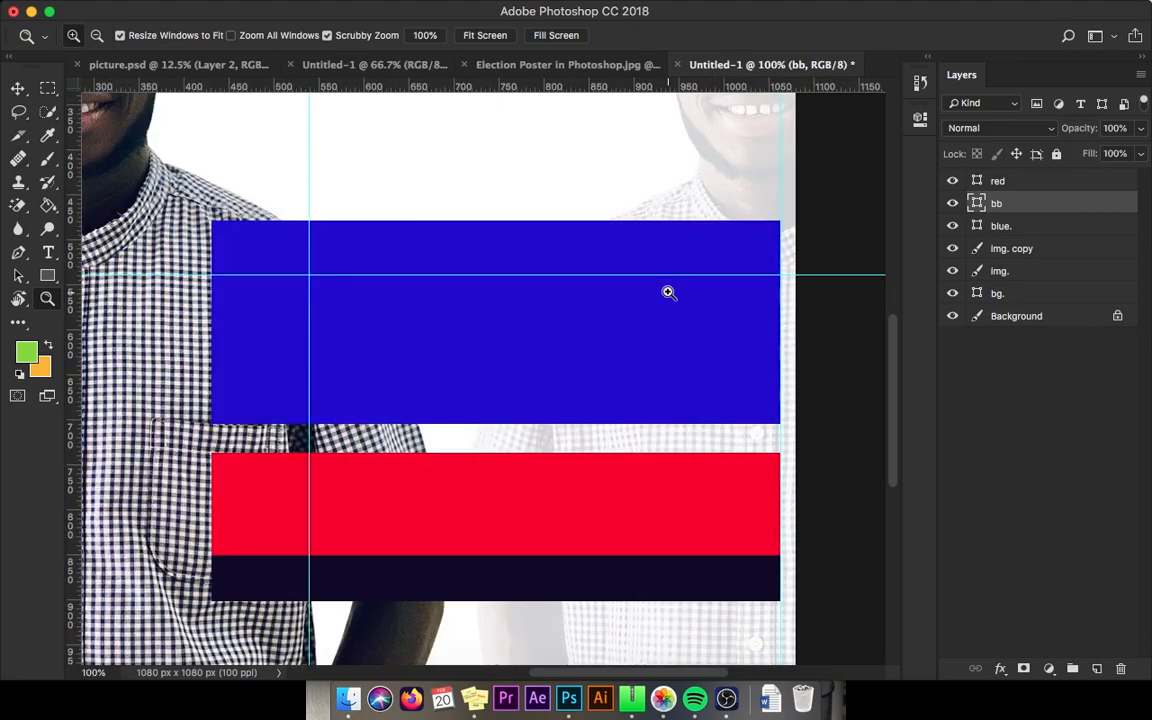
Step: Type the candidate's first name on the blue band in Work Sans Bold
key(v)
click(645, 307)
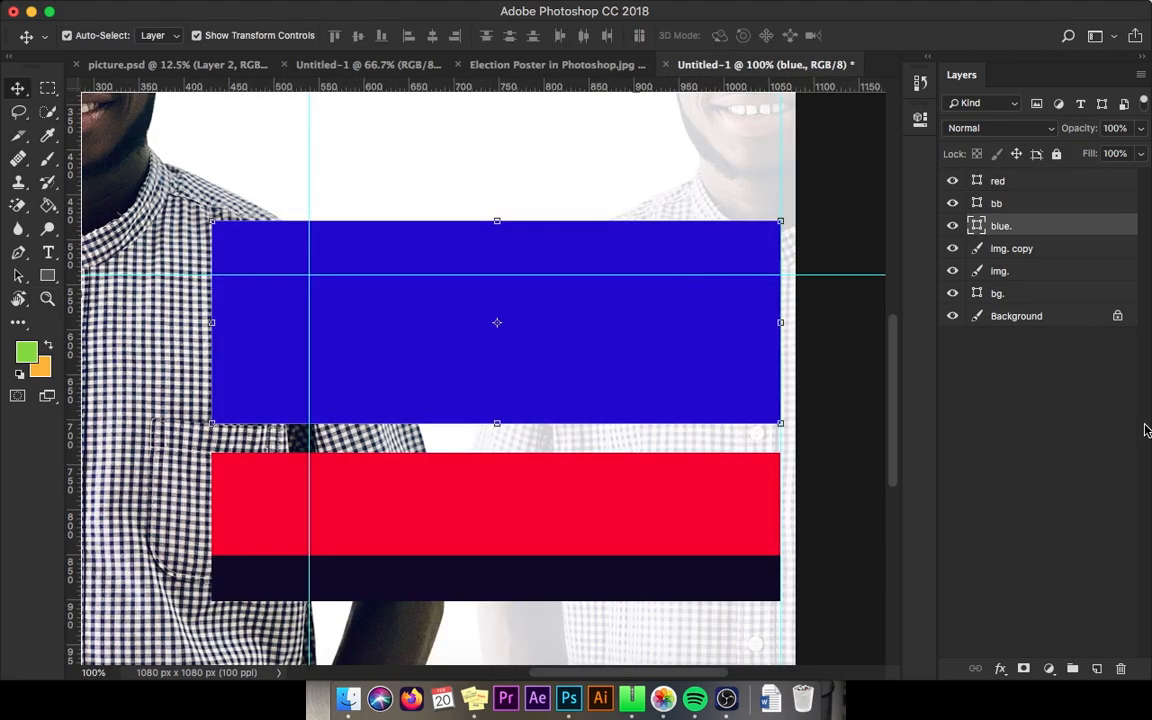
key(t)
click(319, 265)
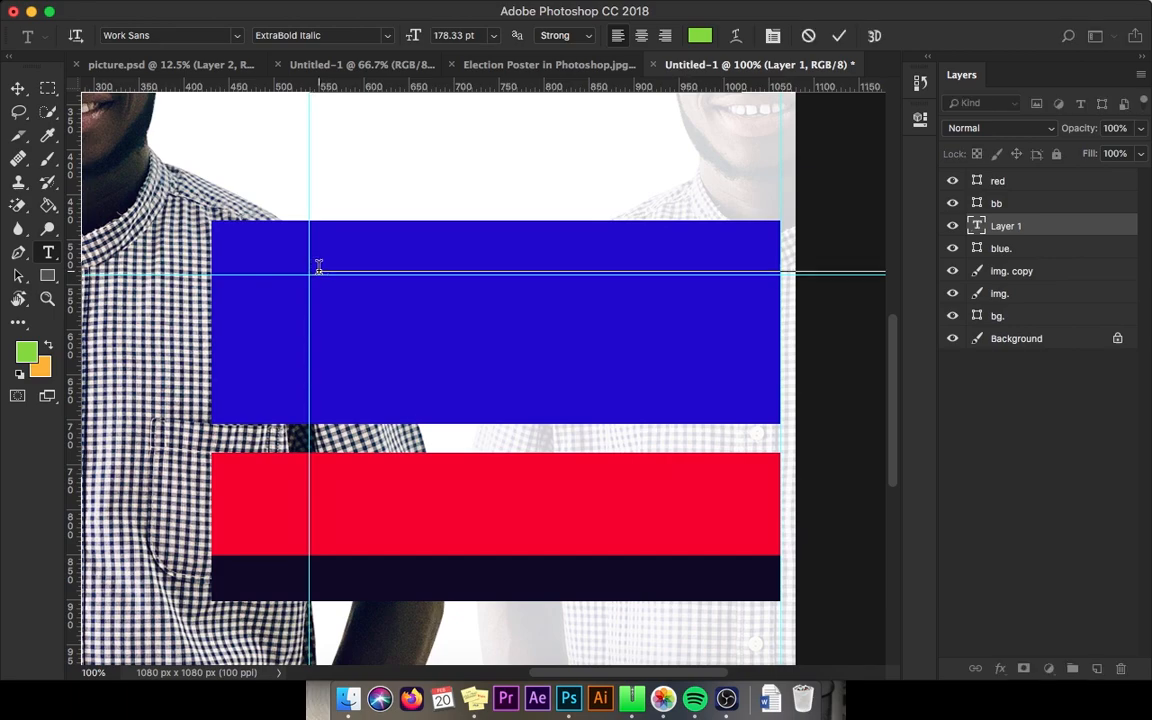
text(EMM)
key(super+a)
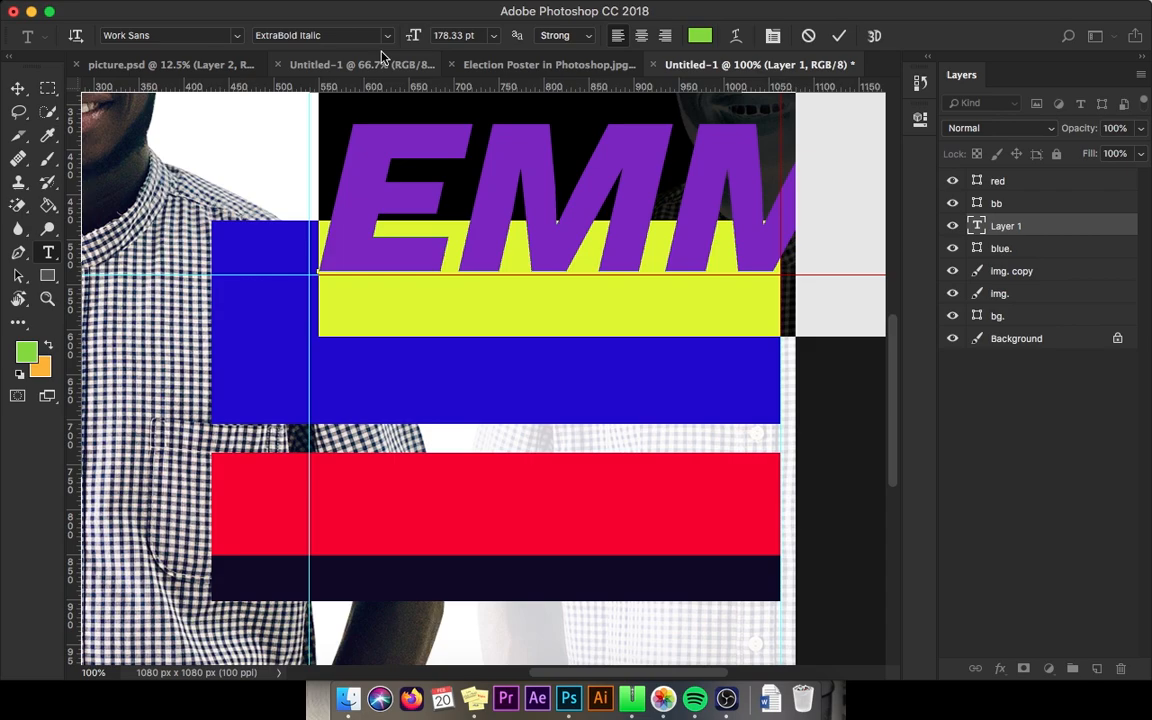
click(385, 35)
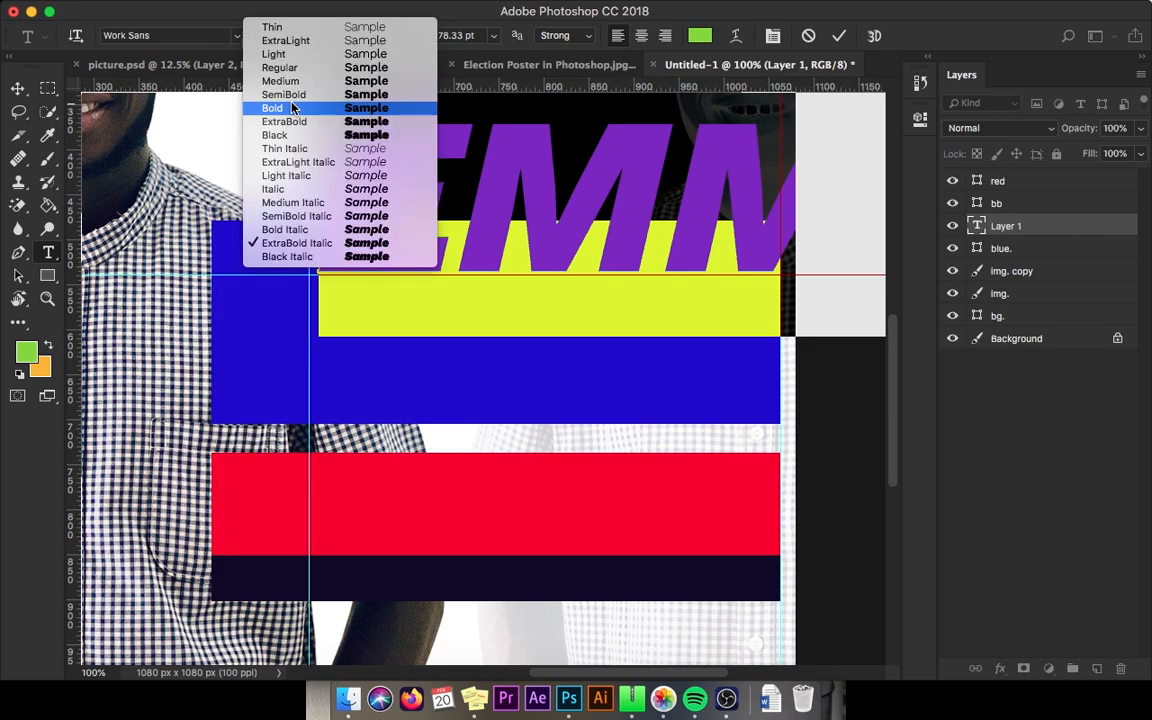
click(292, 107)
key(super+Return)
key(v)
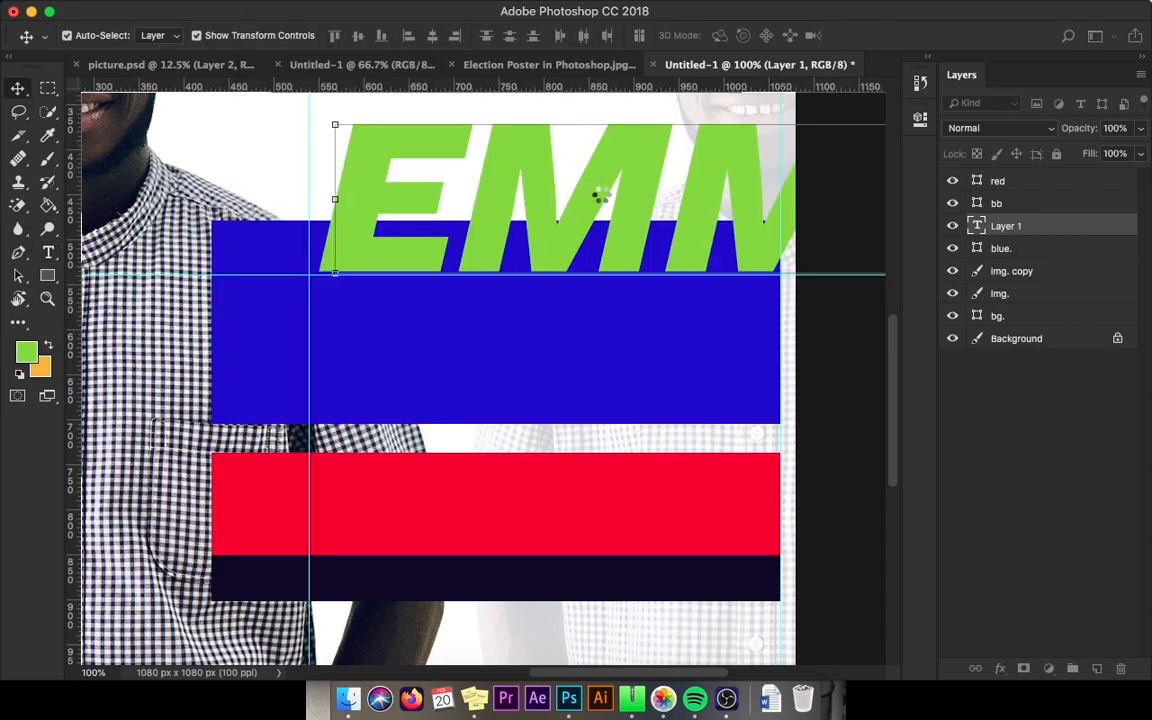
Step: Scale the name to fit inside the blue band, fix the misspelled letter, and duplicate the line below
key(super+t)
drag(560, 205, 458, 244)
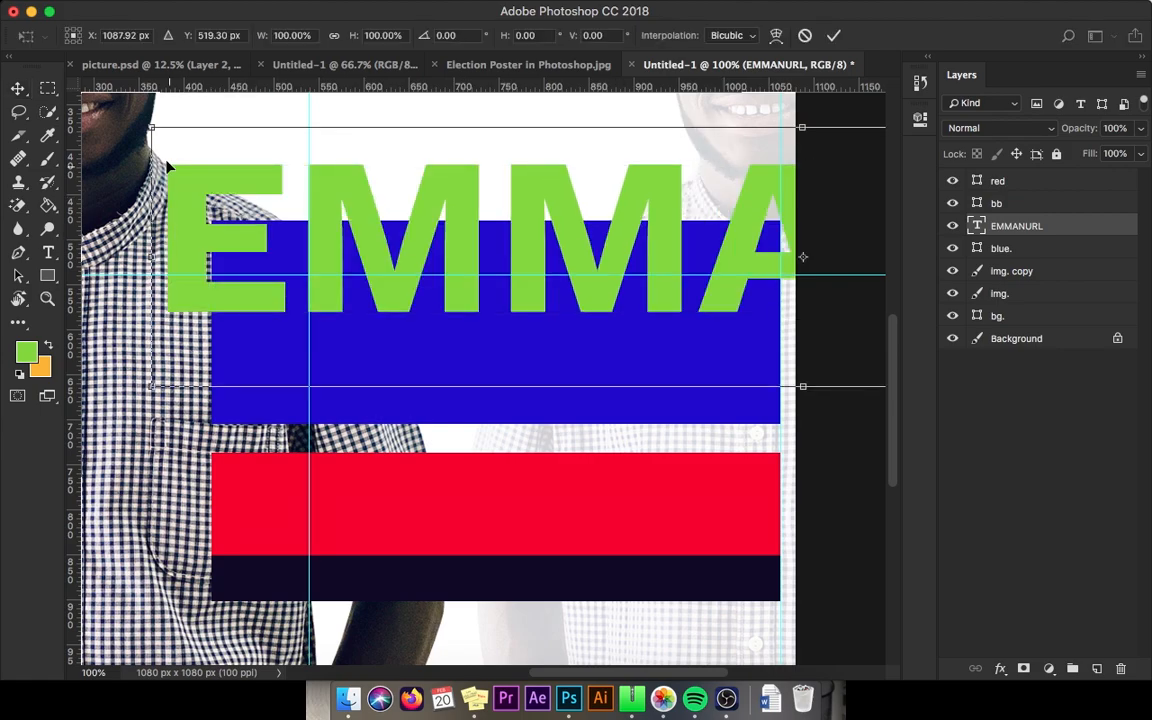
drag(150, 140, 396, 278)
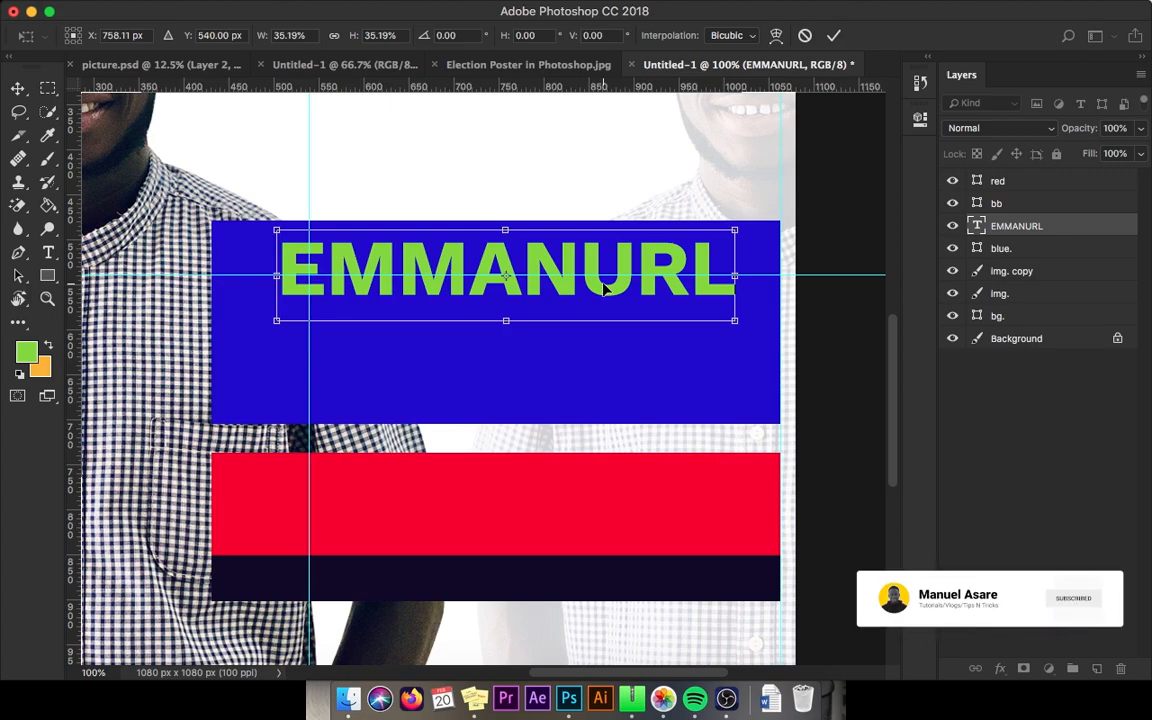
double_click(636, 268)
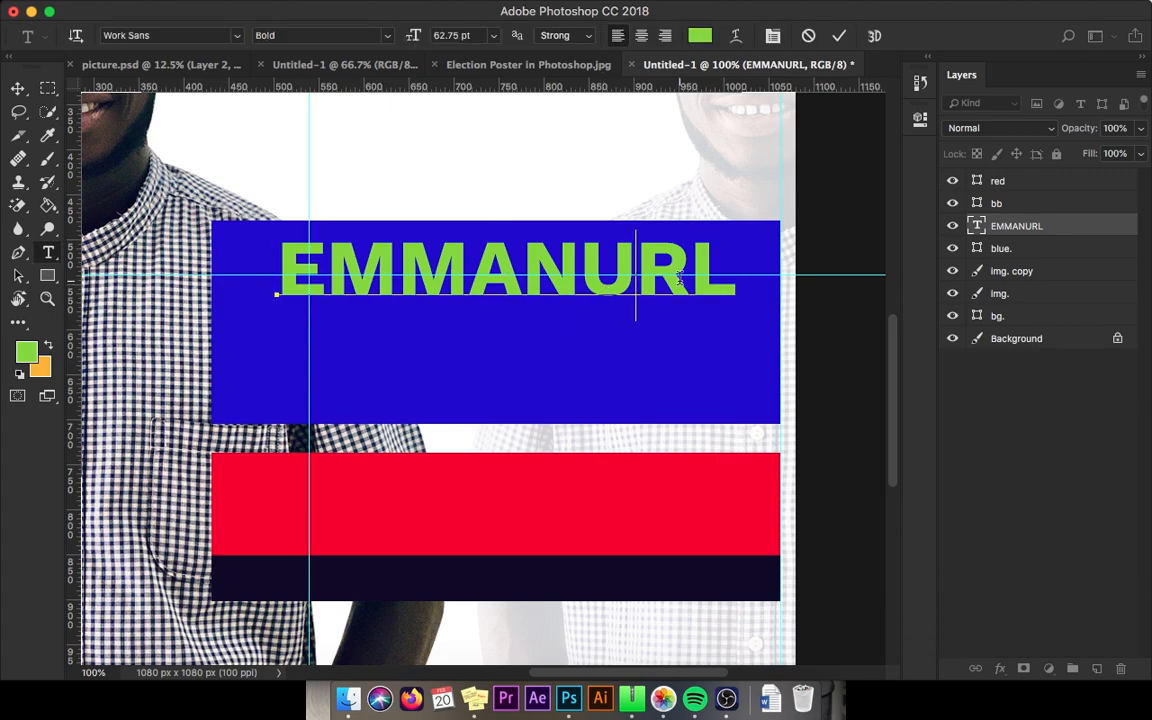
key(Delete)
text(E)
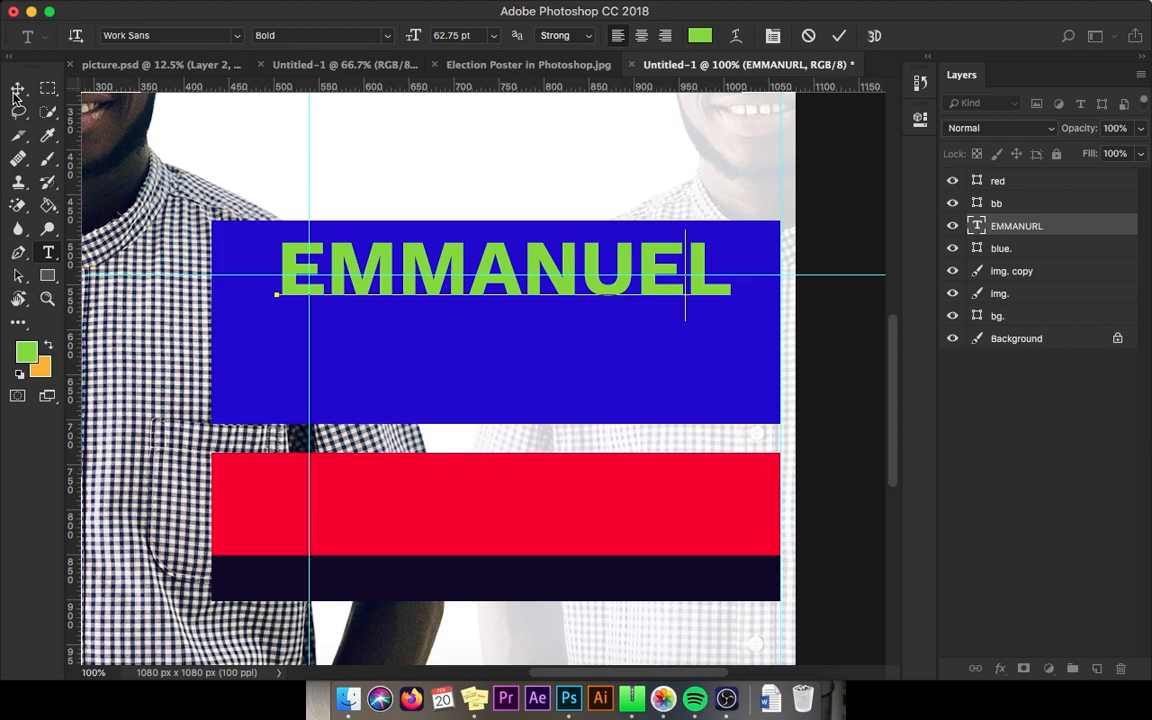
click(18, 91)
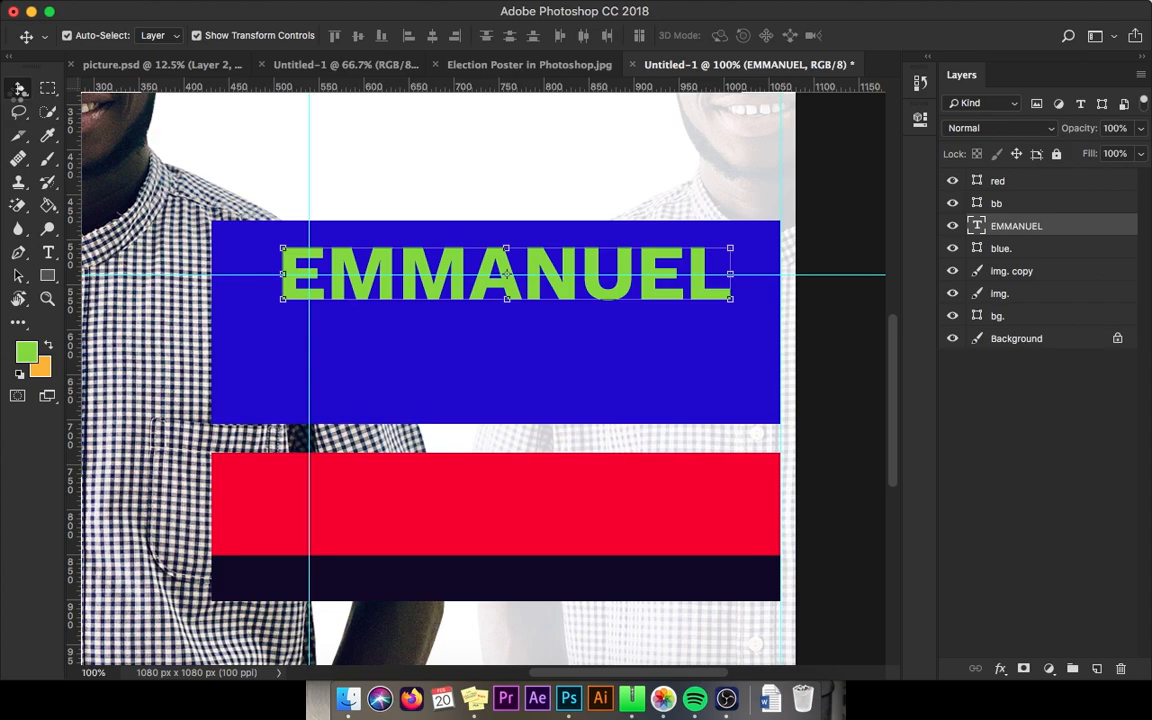
drag(507, 272, 499, 346)
double_click(637, 345)
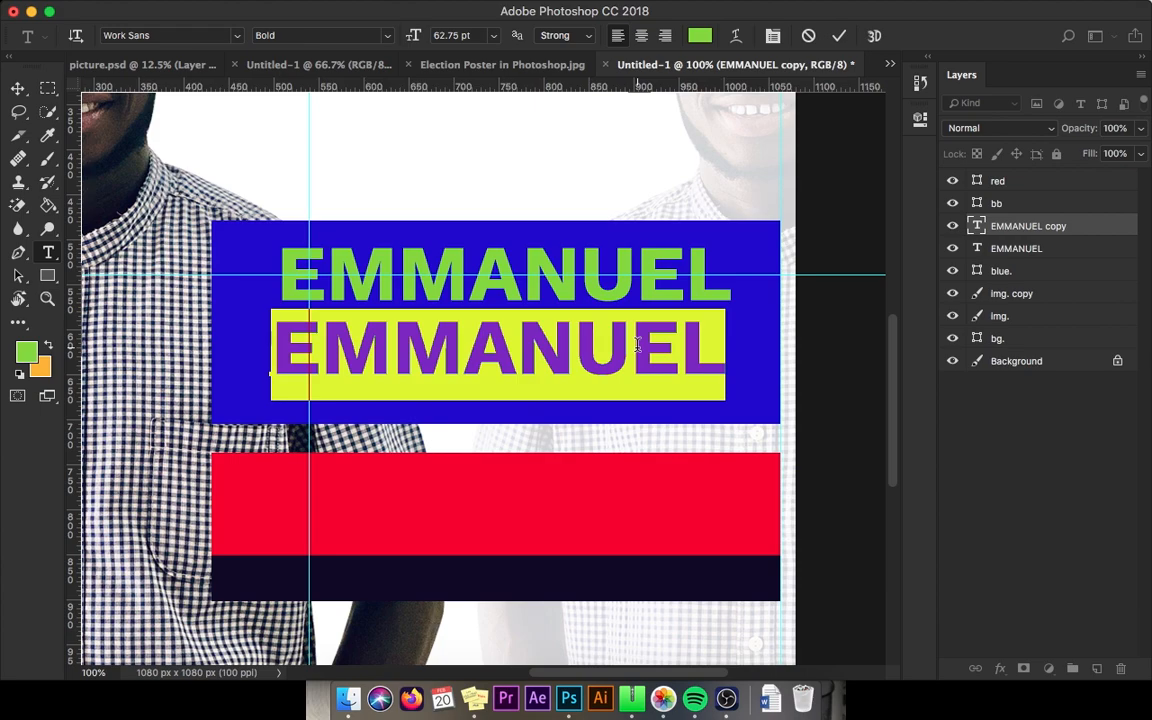
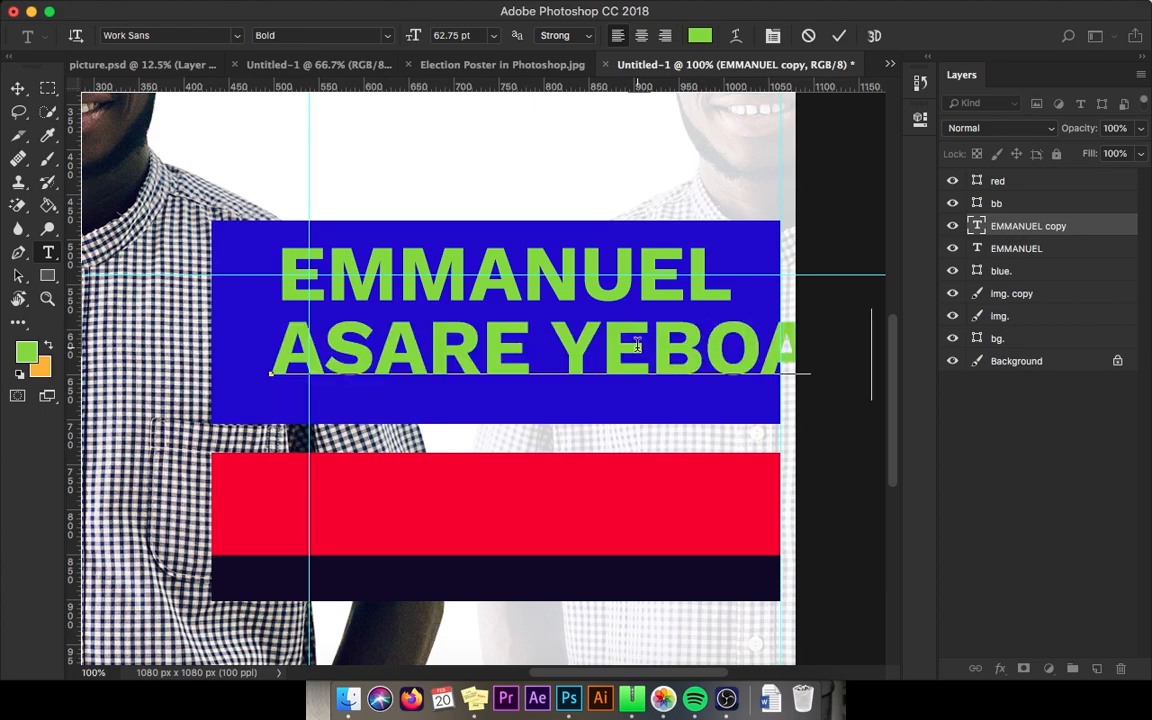
Step: Replace the duplicate line's text with the candidate's surname and commit it
key(super+Return)
key(v)
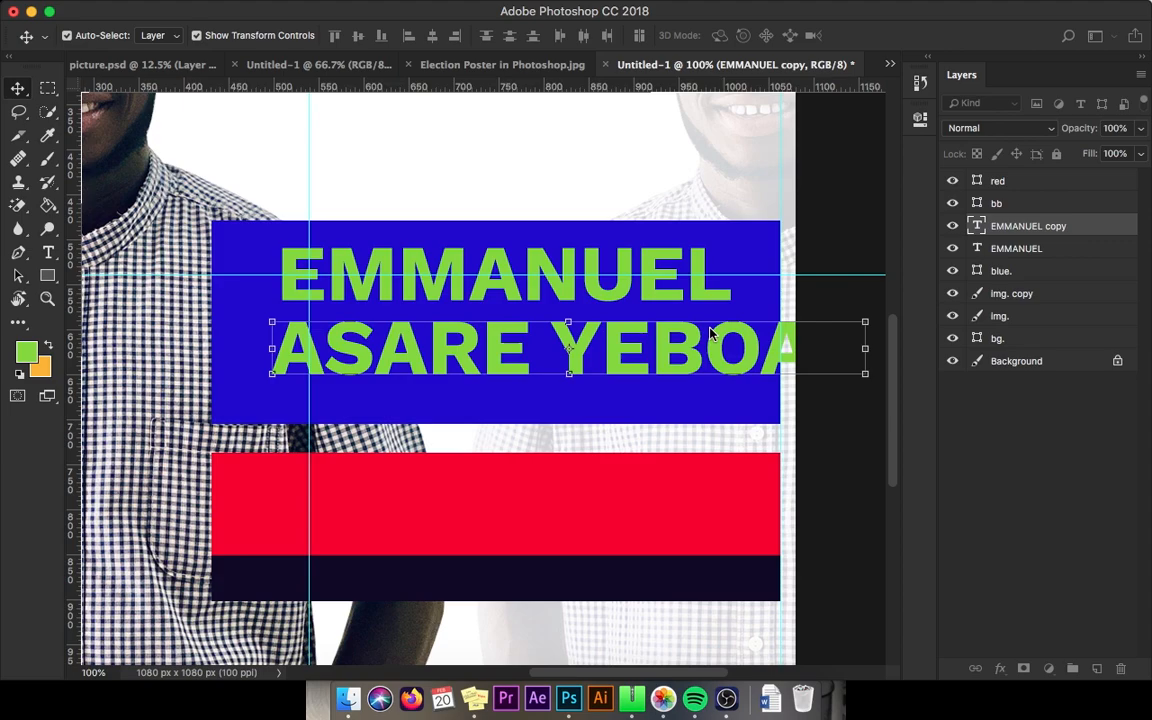
Step: Shift the surname line left and scale it down to fit under the first name
drag(740, 343, 697, 343)
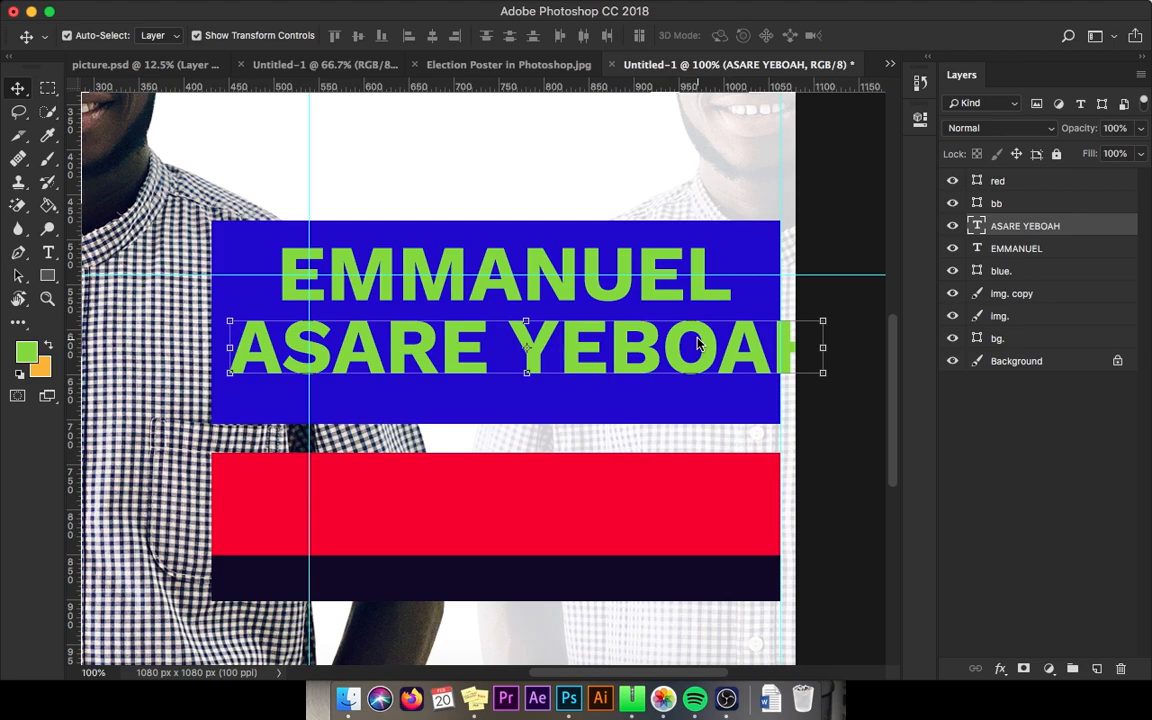
drag(822, 321, 748, 332)
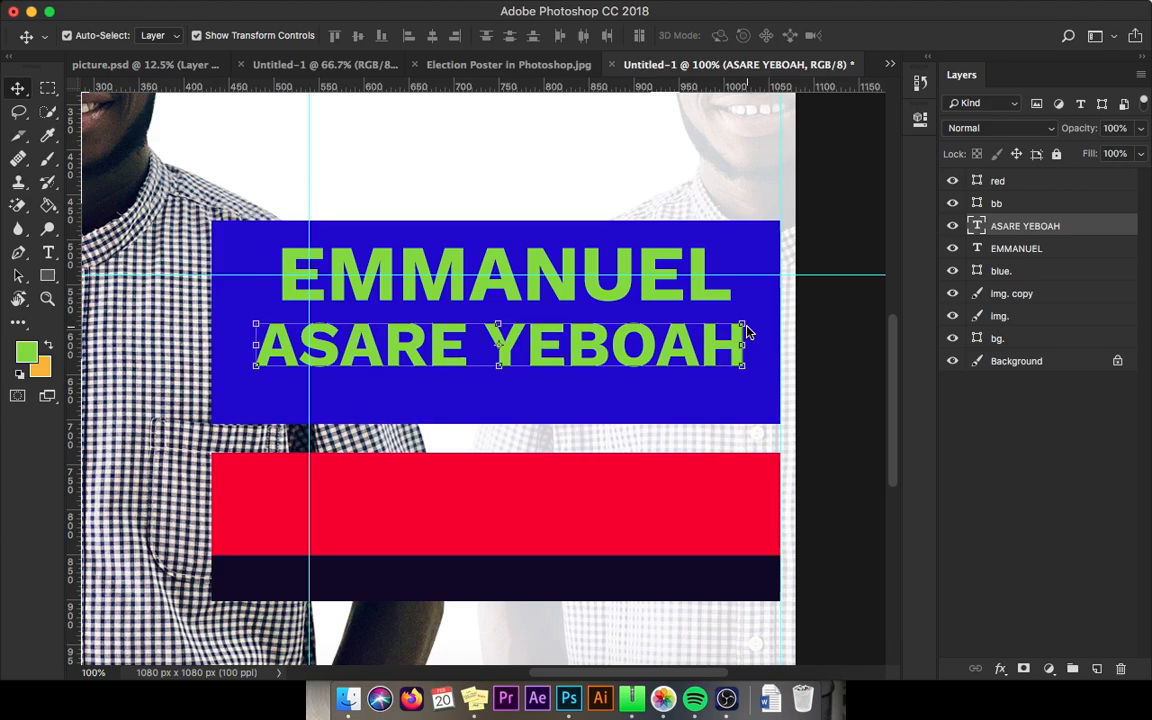
double_click(743, 332)
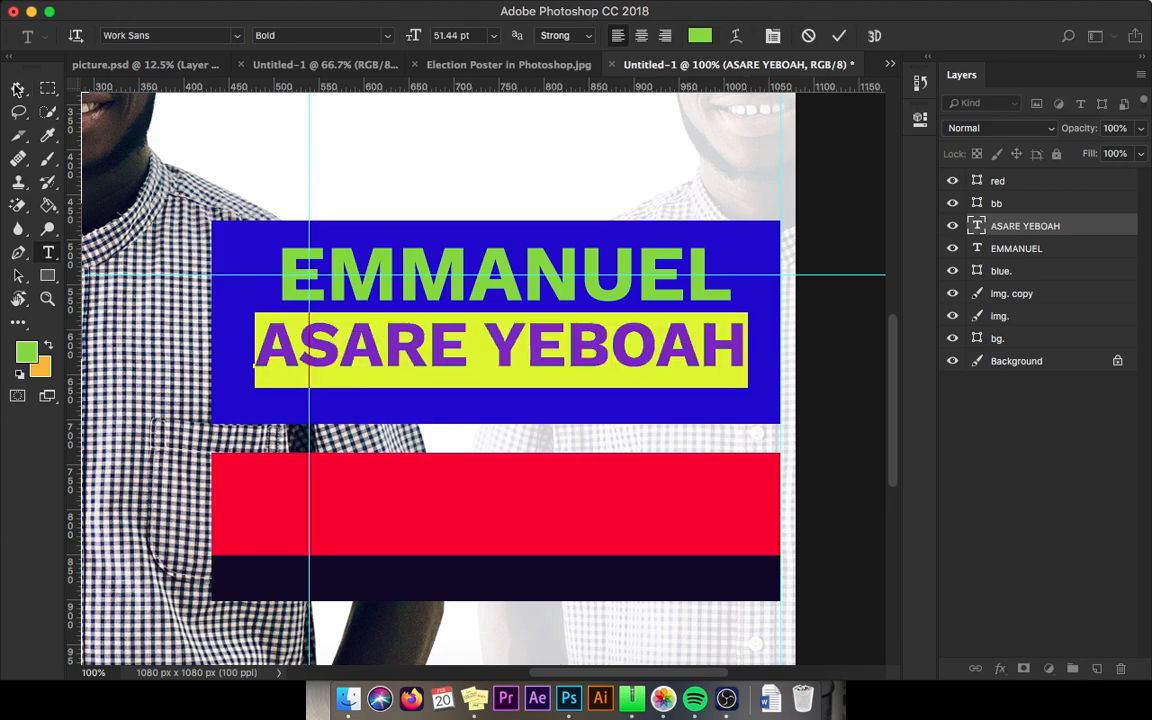
click(47, 298)
click(552, 347)
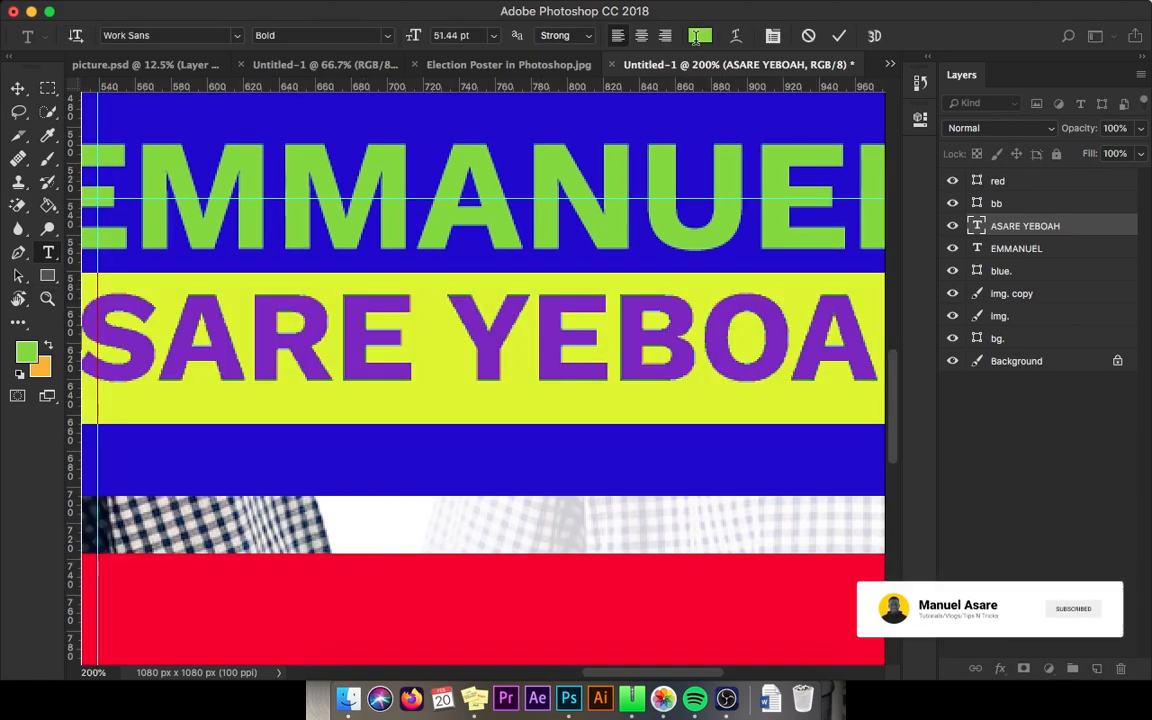
Step: Recolour the surname and first-name text layers white (#ffffff)
click(698, 36)
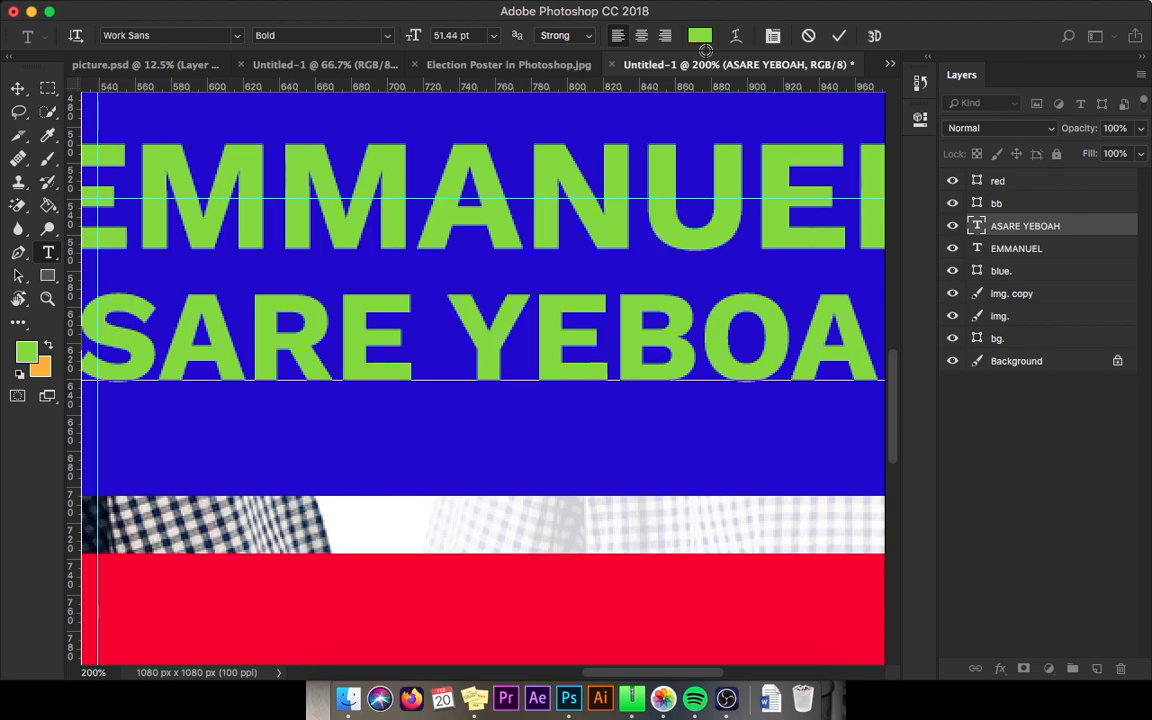
click(639, 200)
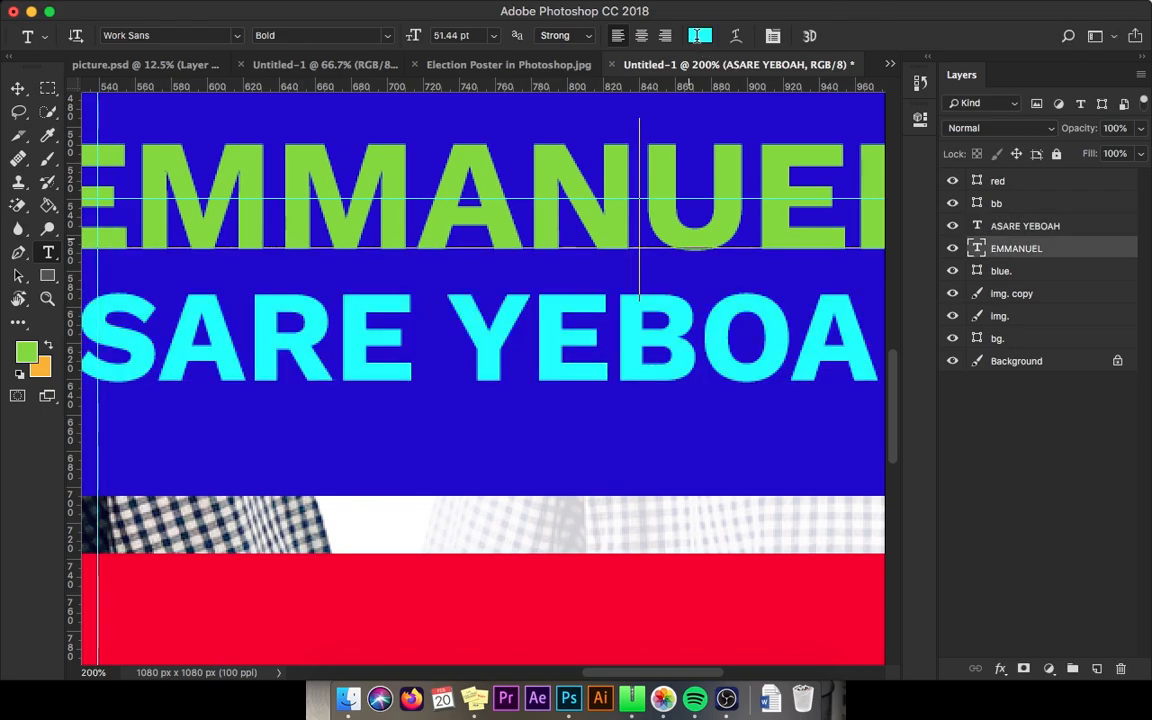
click(697, 36)
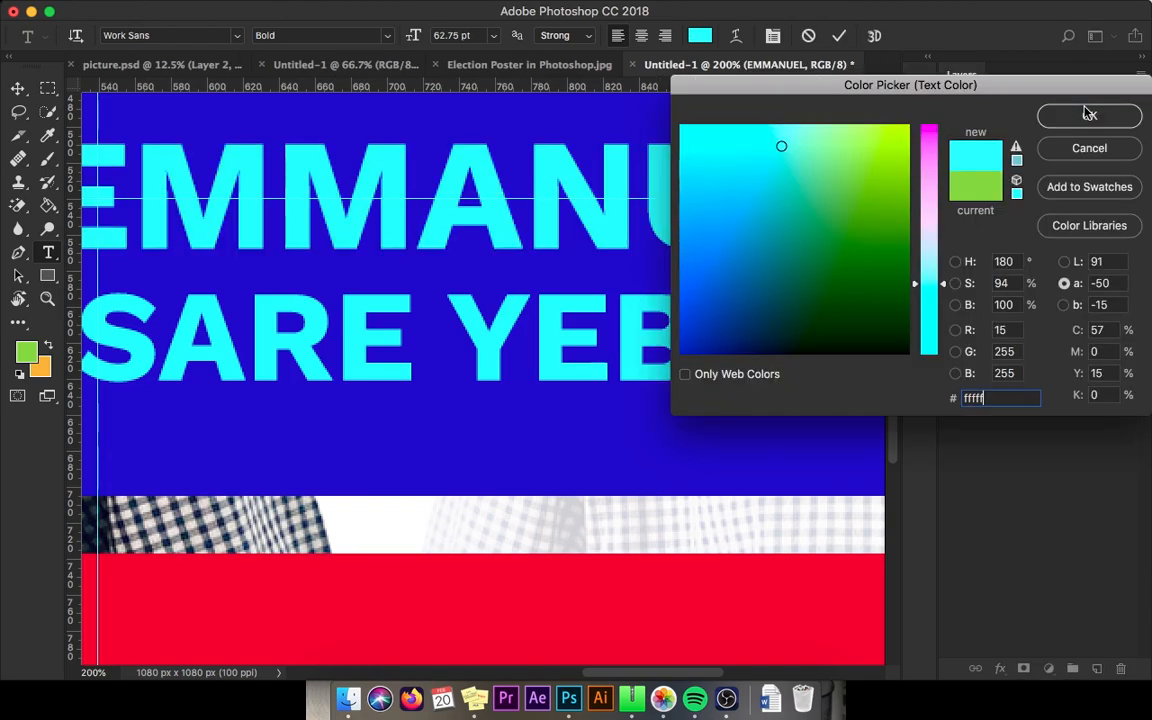
text(fffff)
click(1089, 114)
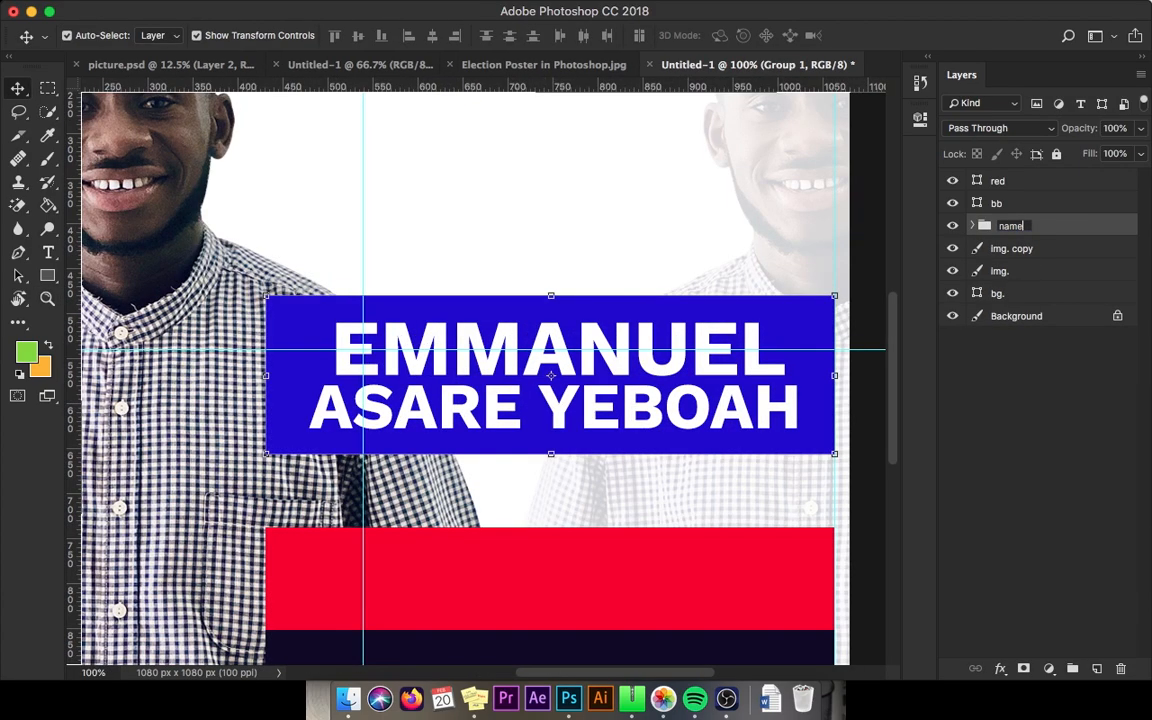
Step: Confirm the group name 'name.' and nudge the name block slightly lower
key(Return)
key(shift+Down)
key(shift+Down)
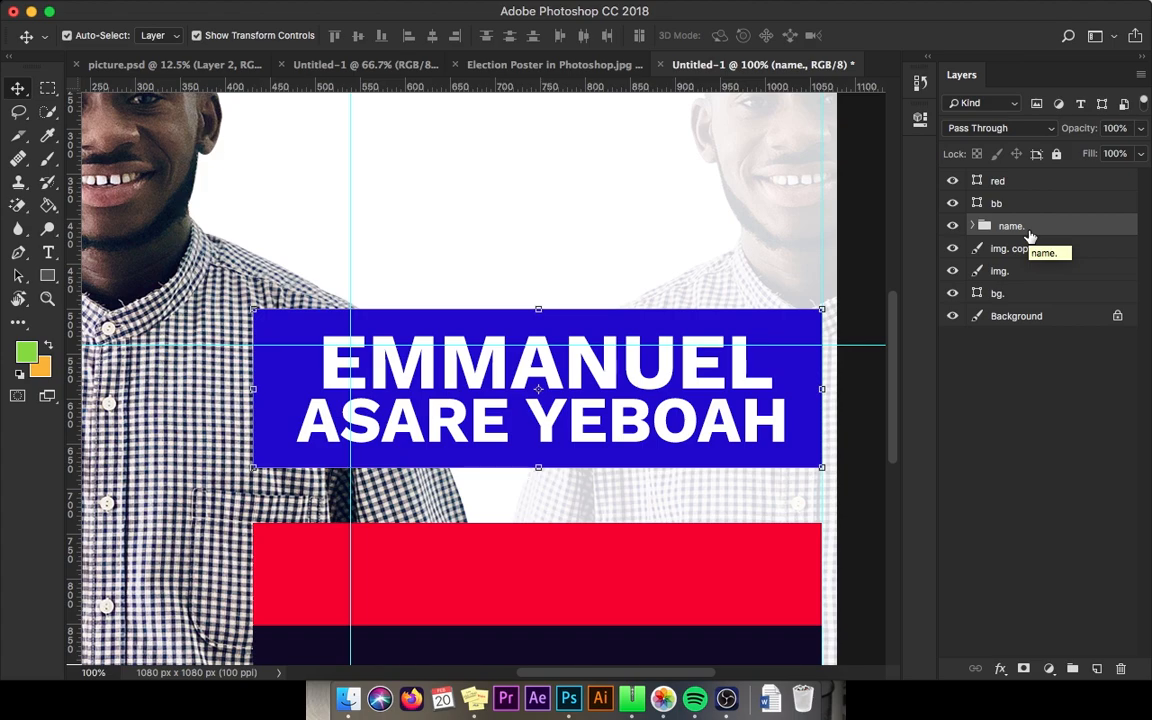
scroll(868, 250, down, 3)
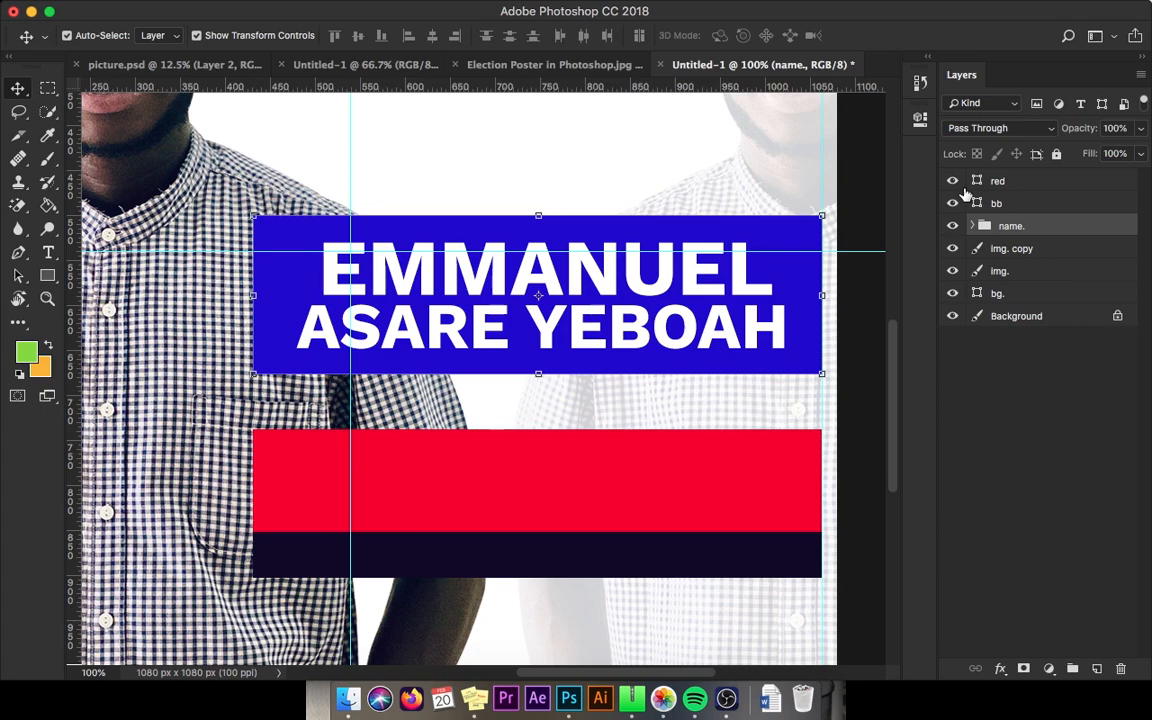
Step: Duplicate the name text onto the red bar as SRC PRESIDENT, then add HOPEFUL '22/23 below
key(cmd+v)
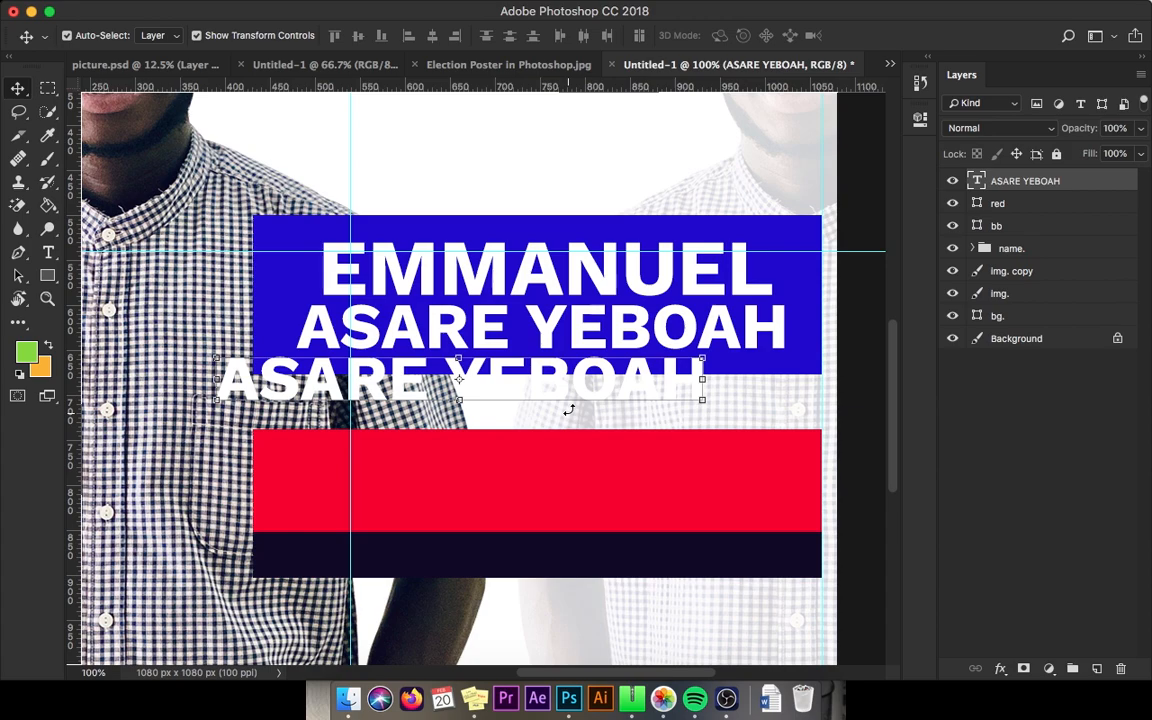
drag(568, 410, 631, 512)
double_click(636, 482)
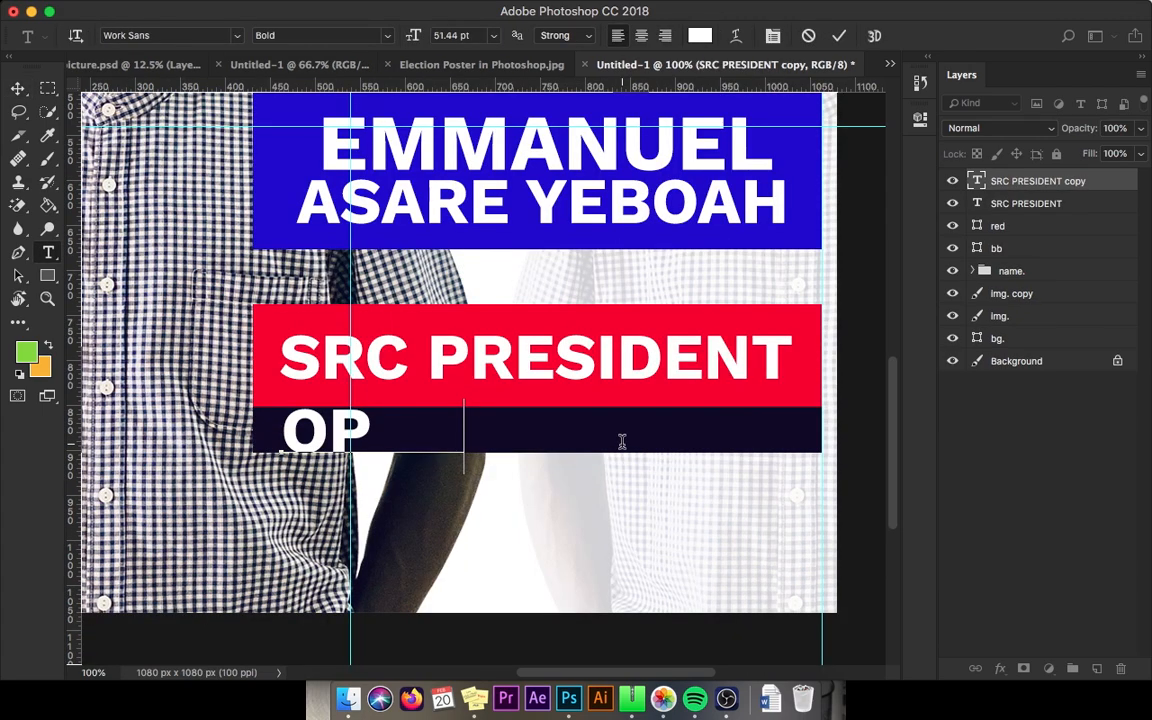
text(EFUL)
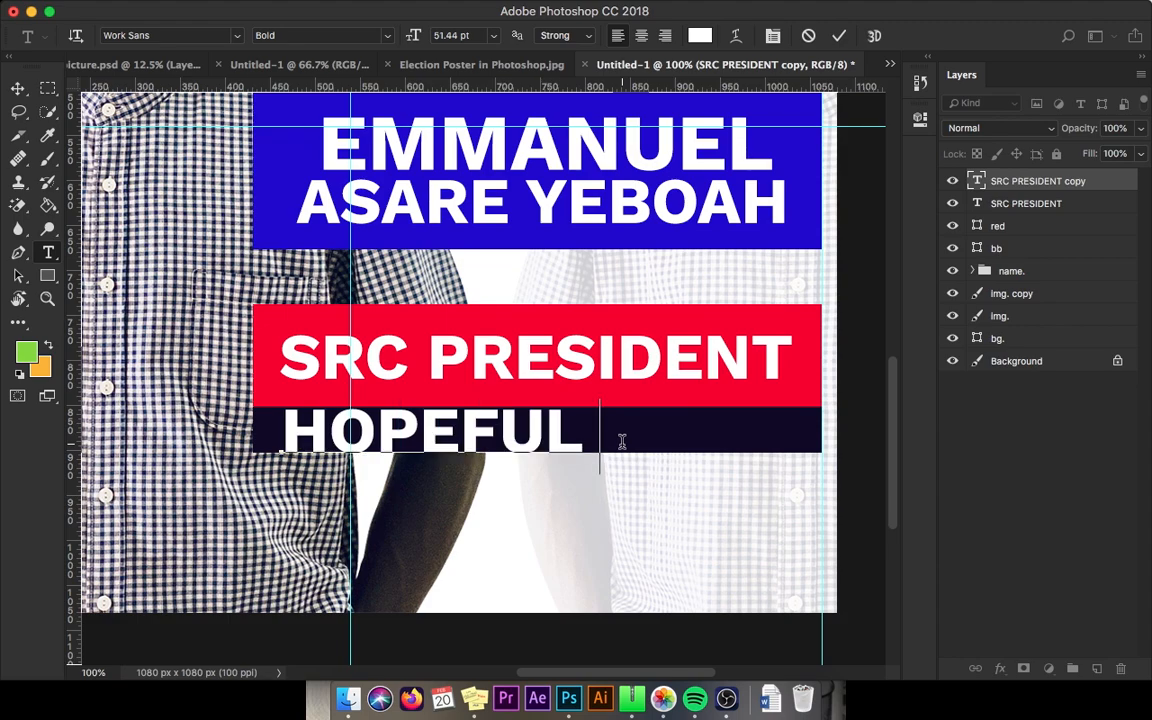
text( '22/)
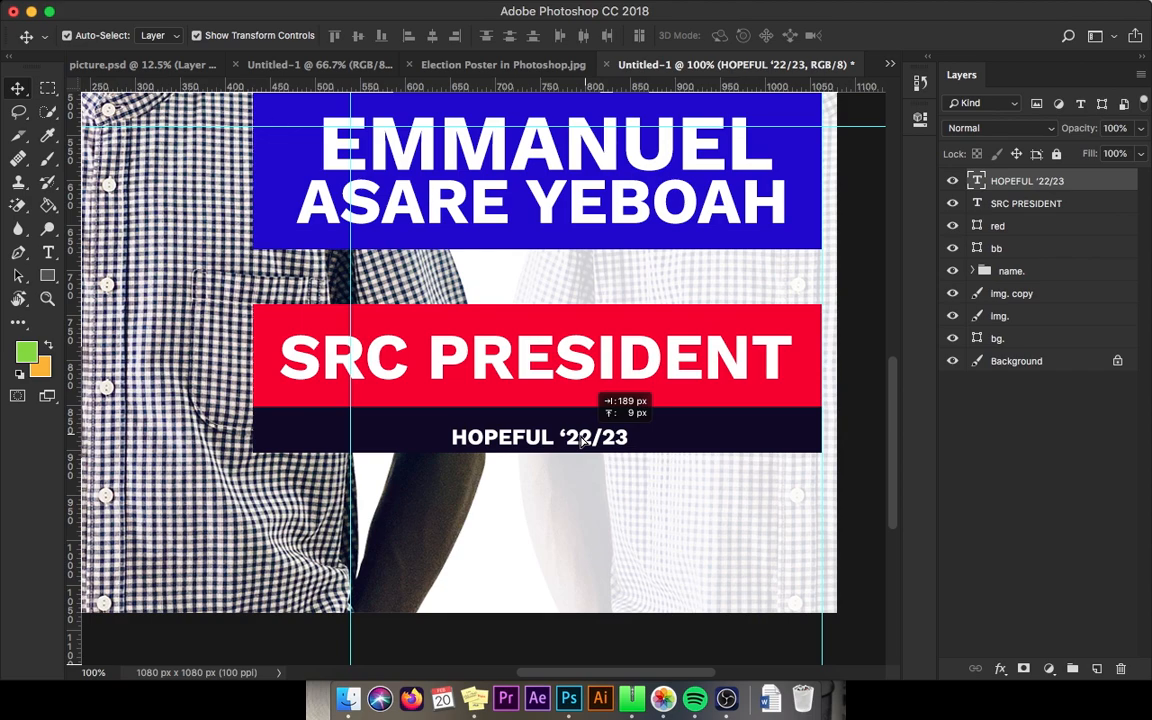
key(super+0)
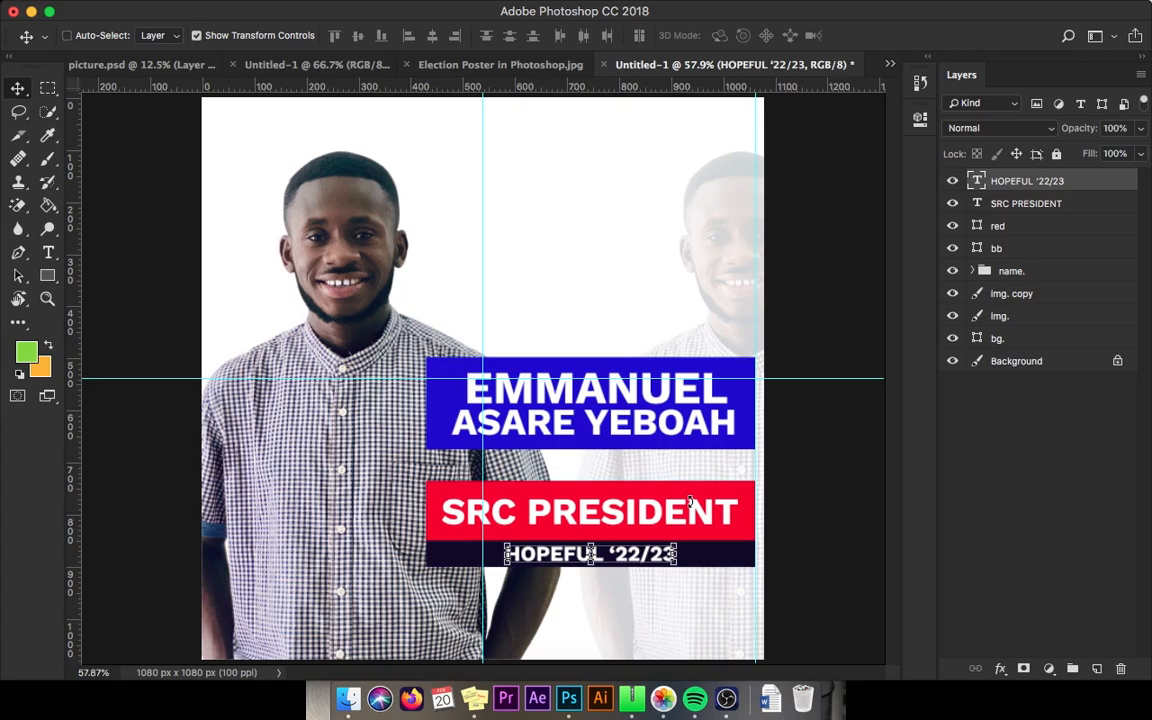
Step: Alt-drag a copy of the HOPEFUL '22/23 text up toward the top of the poster
click(689, 502)
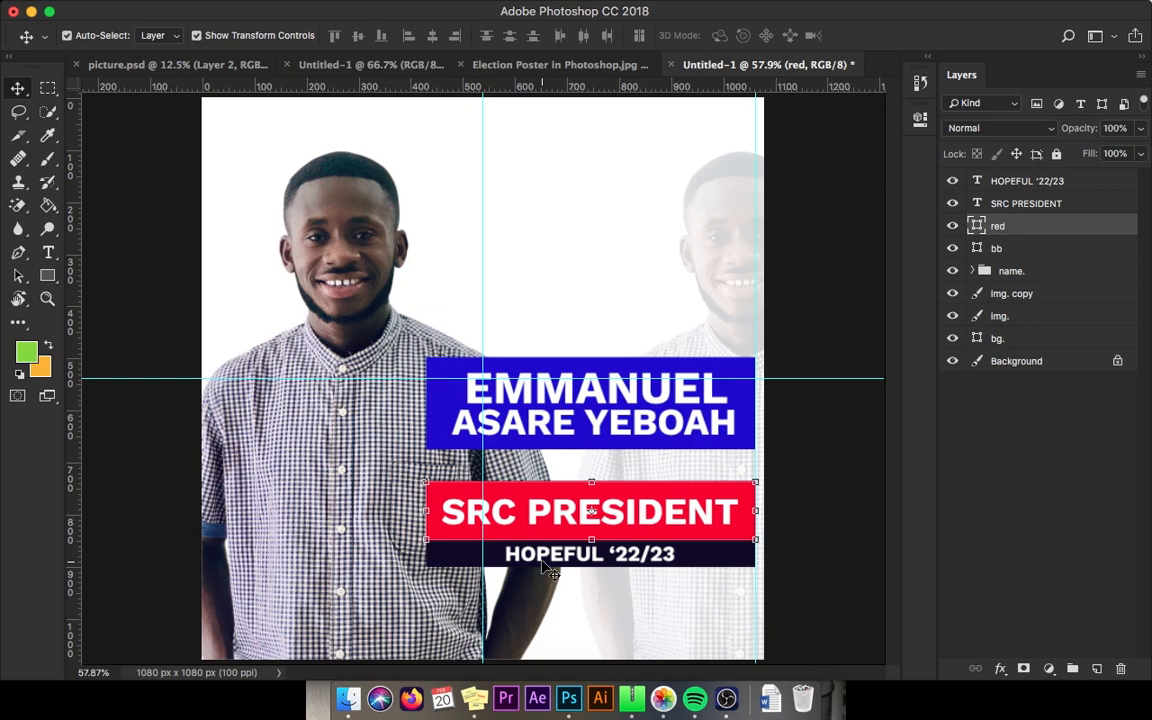
drag(654, 555, 548, 380)
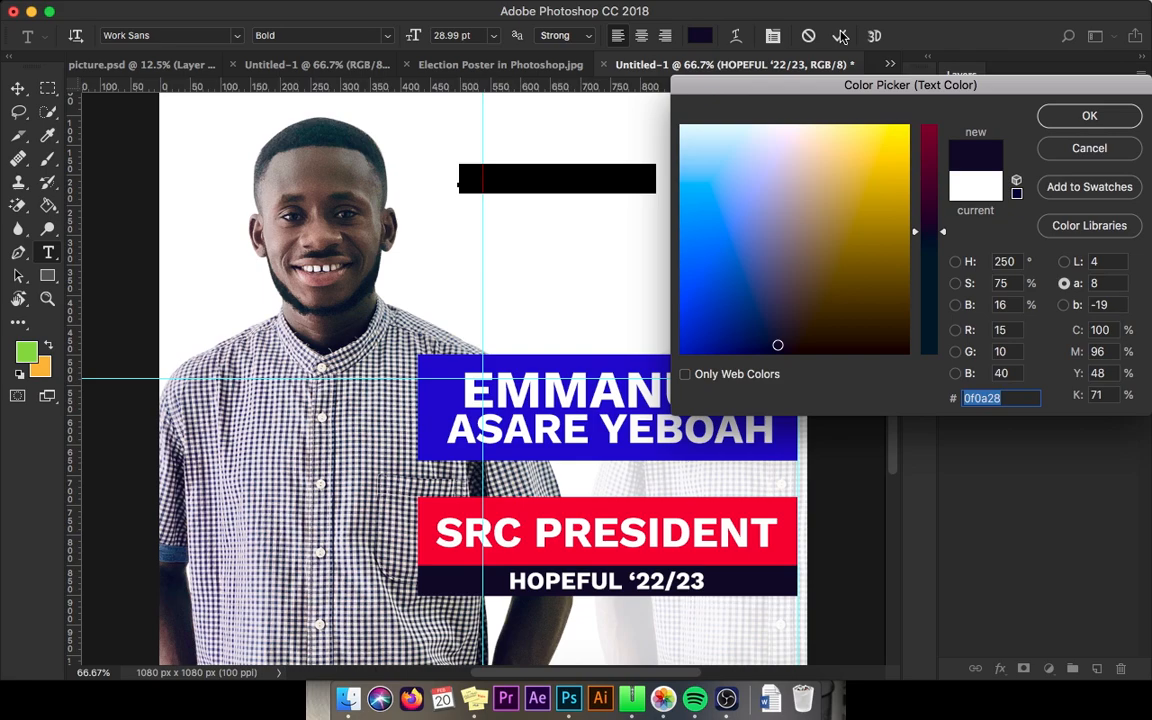
Step: Type a navy #0f0a28 EMMANUEL EDUCATION CENTER header, scale it, and add STUDENTS REPRESENTATIVE COUNCIL beneath
key(Return)
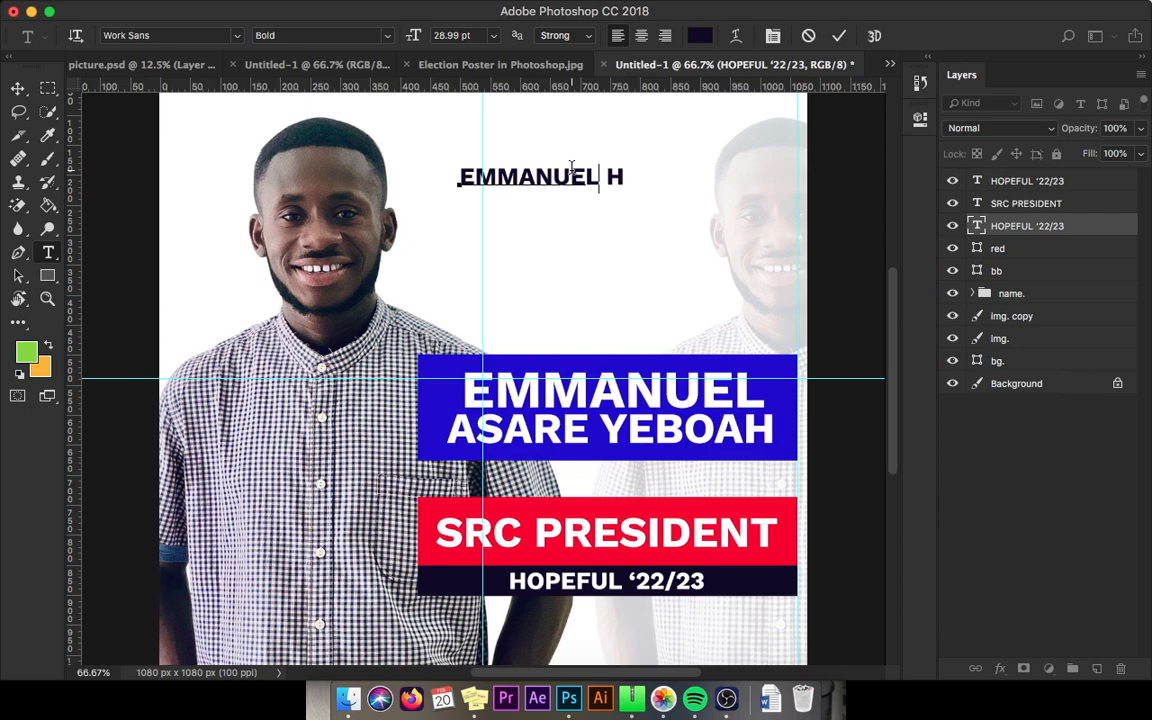
text(EDUCATION CENTER)
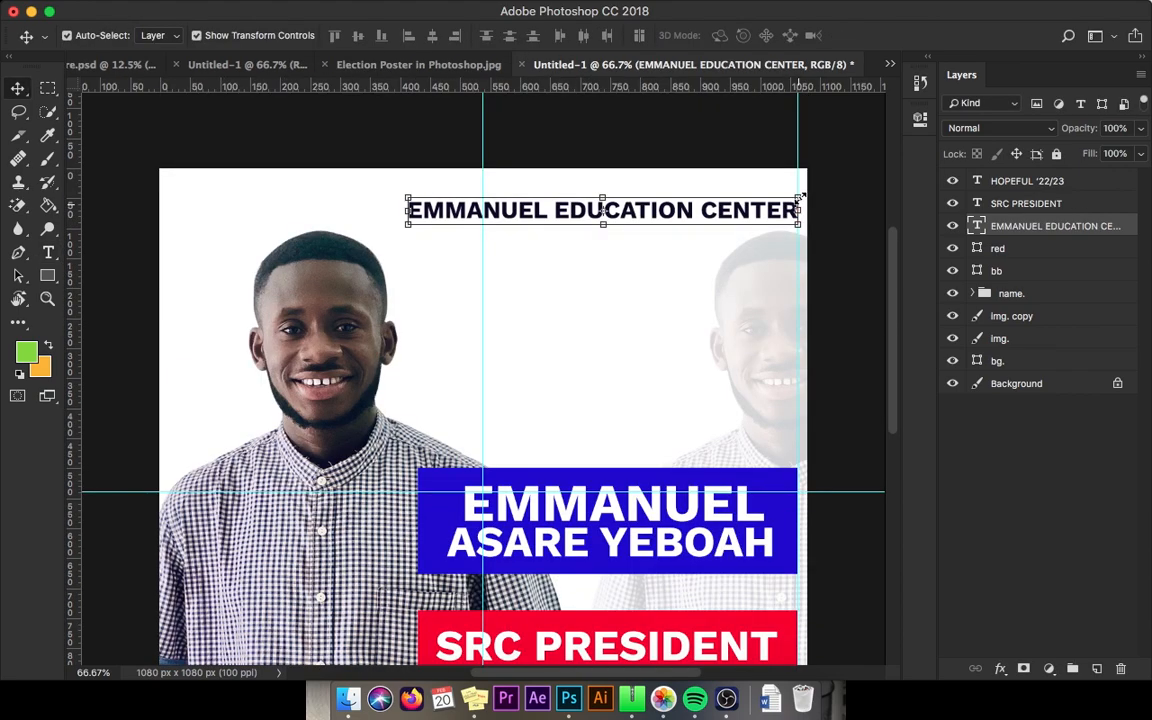
drag(800, 197, 810, 126)
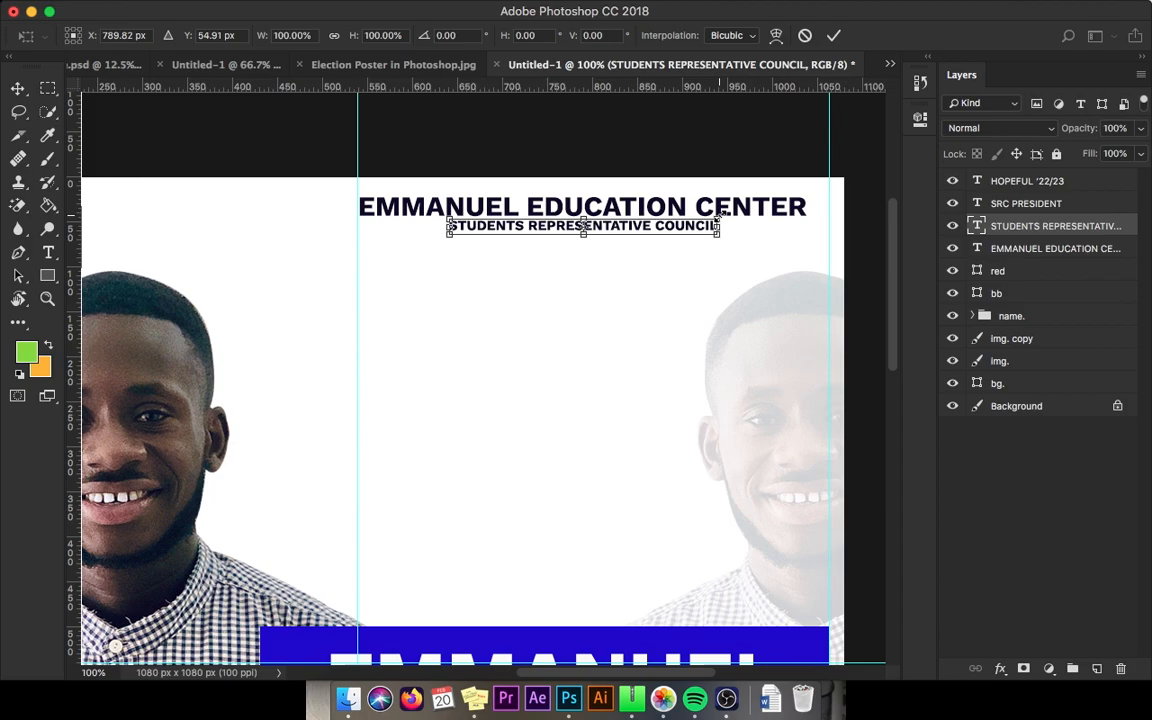
key(Return)
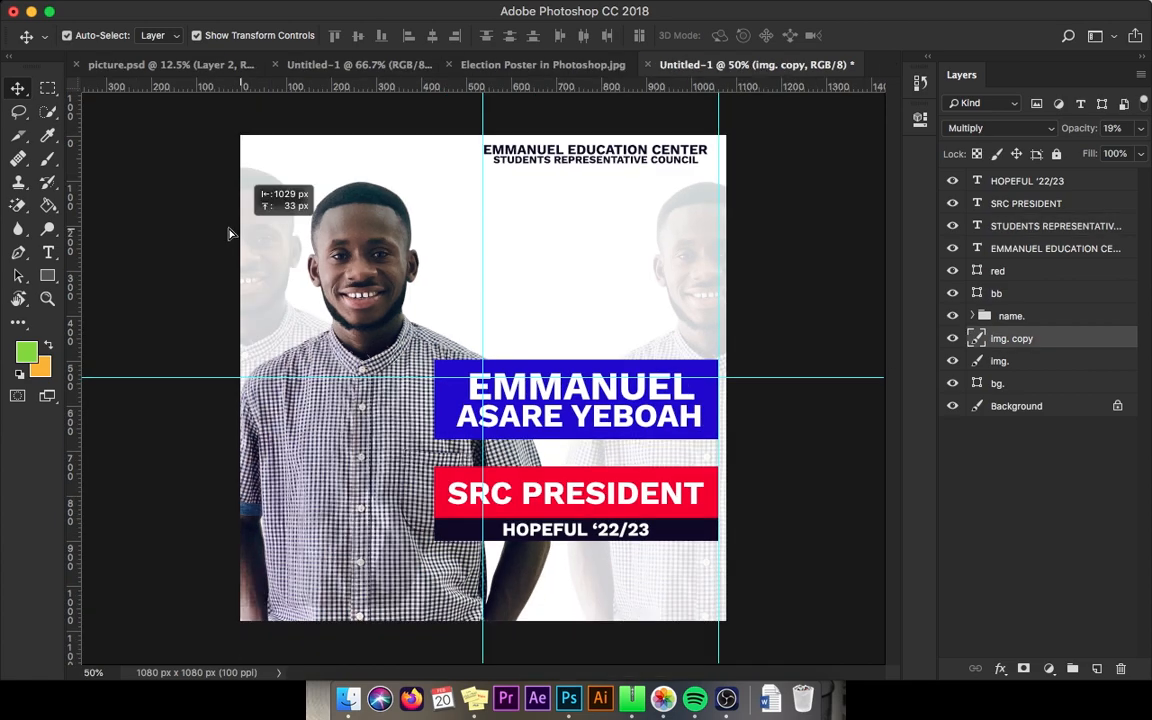
Step: Duplicate the faded photo as img. copy 2 on the left, placed below img. in Layers
drag(1015, 338, 1017, 387)
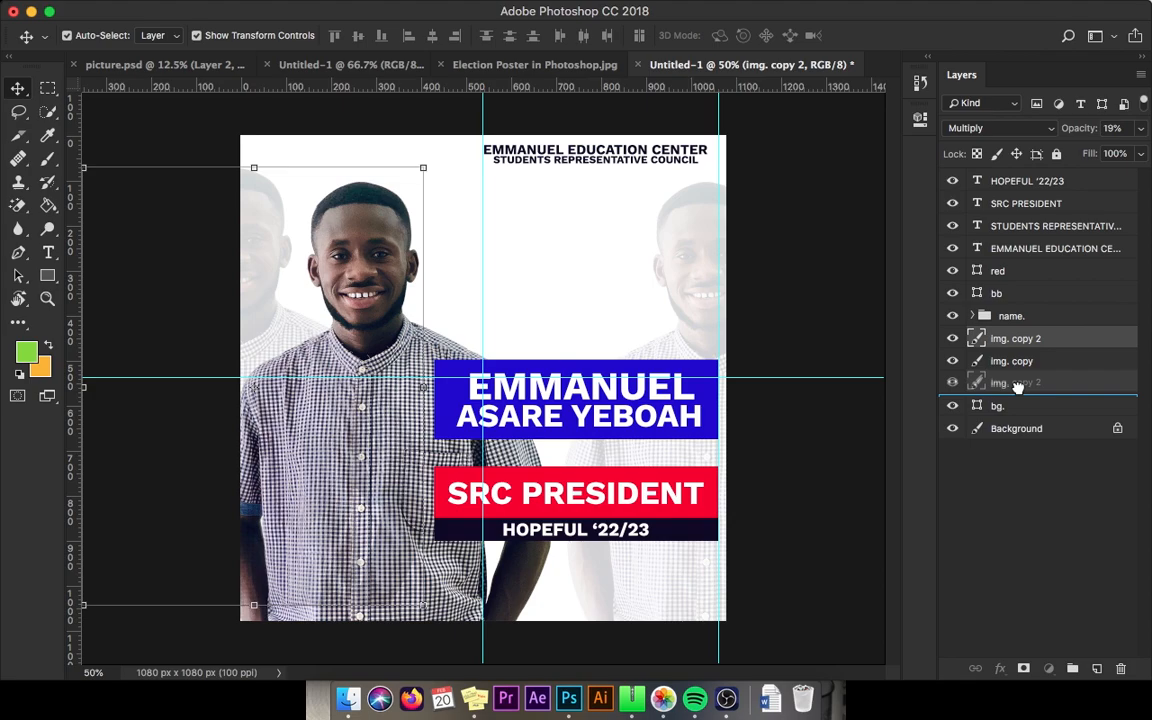
drag(1017, 388, 1017, 394)
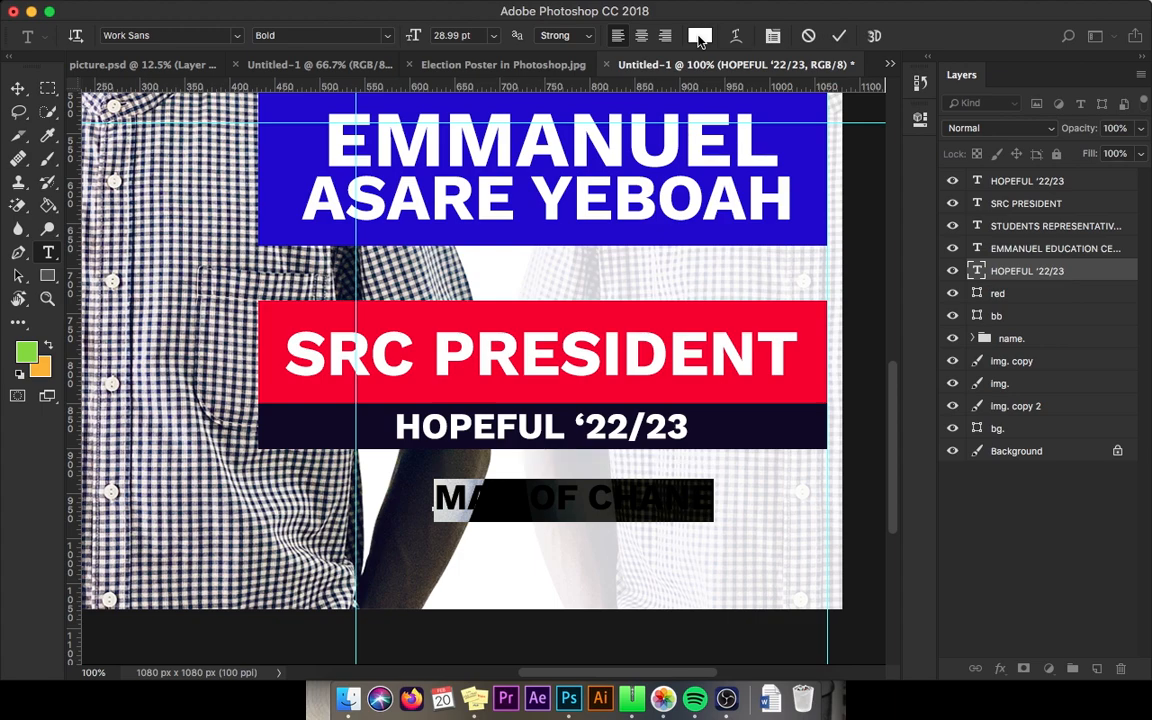
Step: Commit the slogan text, then reopen it to correct the MAN OF CHANGE spelling
key(ctrl+Return)
key(v)
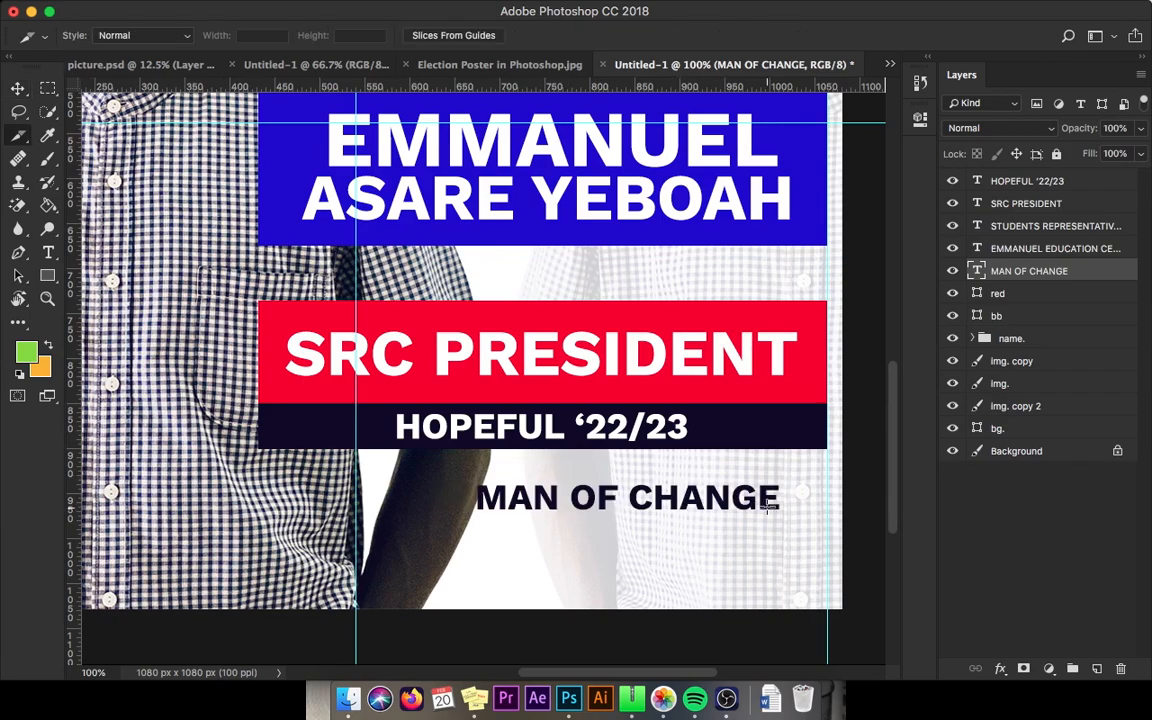
key(t)
click(773, 500)
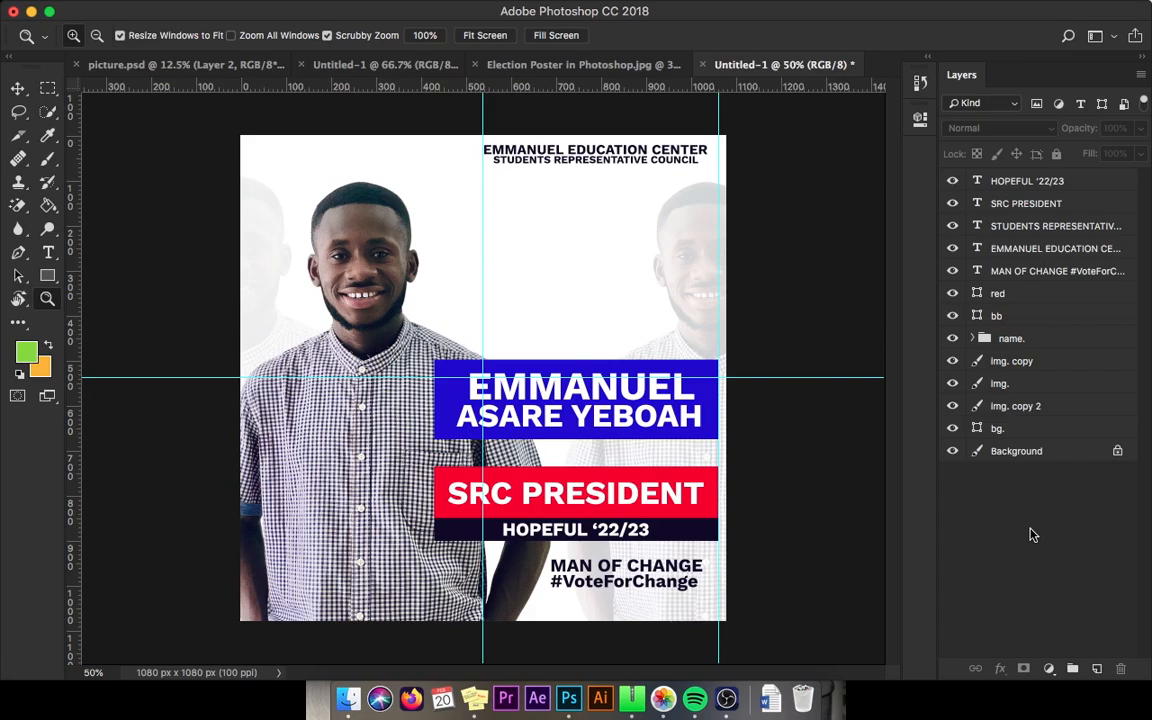
Step: Switch to the Move tool and hide the guides to view the finished poster
key(v)
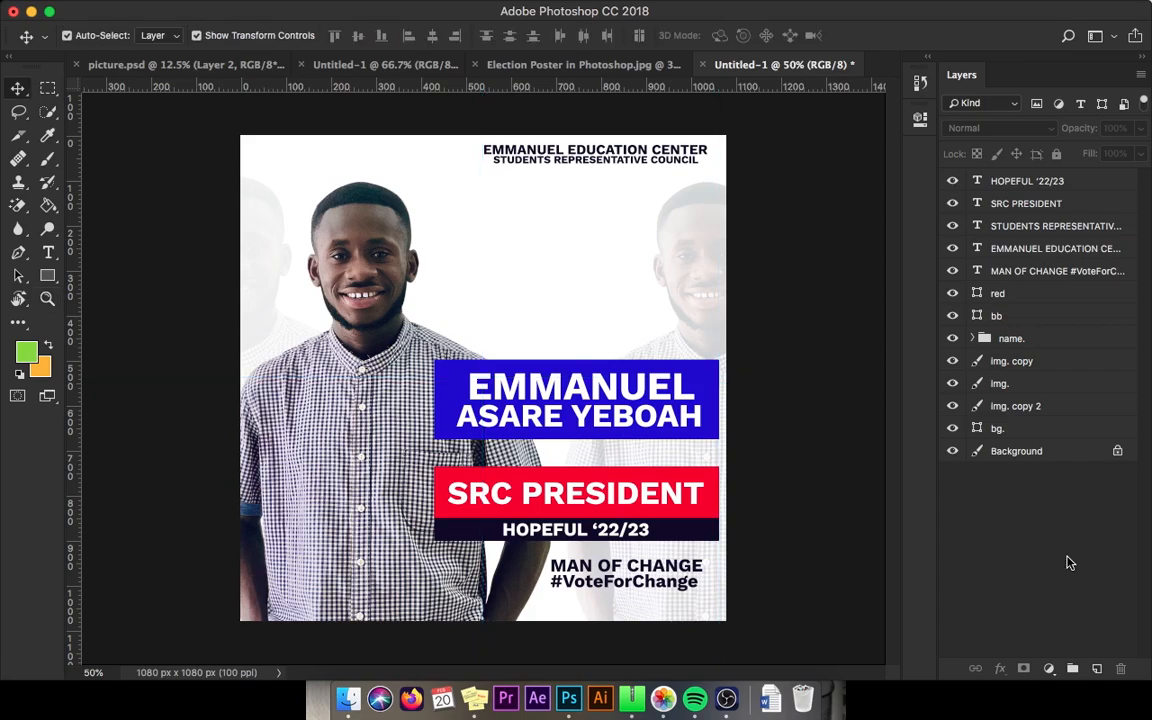